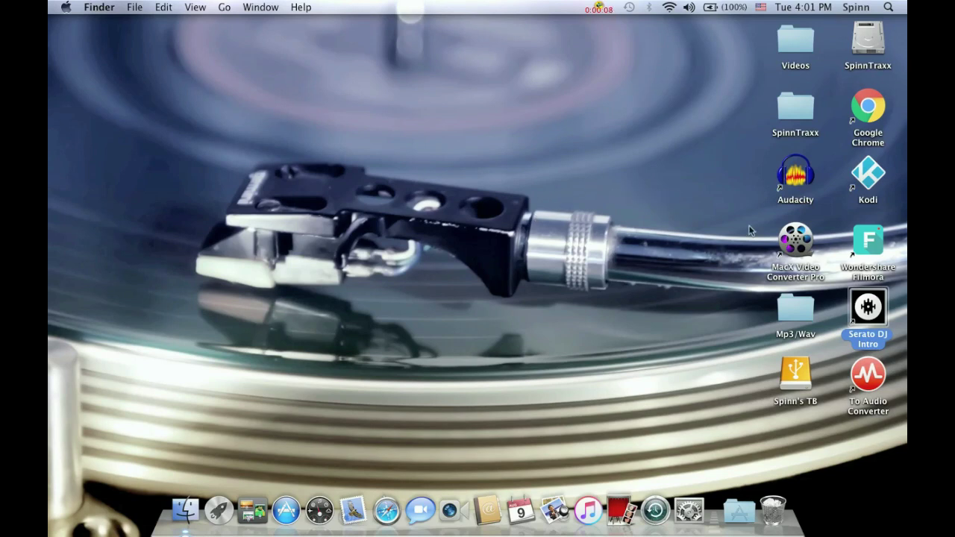
Step: Launch Serato DJ Intro from its desktop icon
double_click(869, 313)
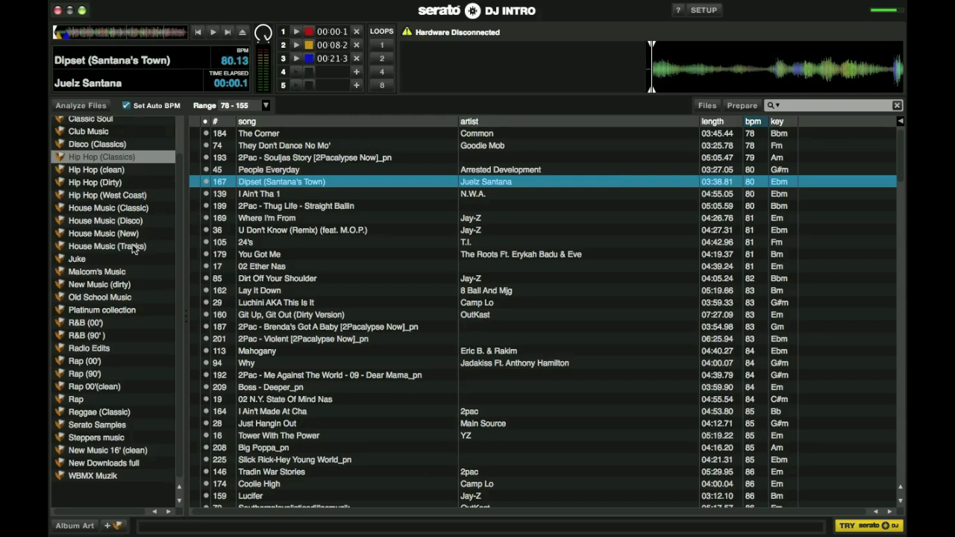
Step: Select the House Music (Classic) crate to list its tracks by BPM
click(107, 212)
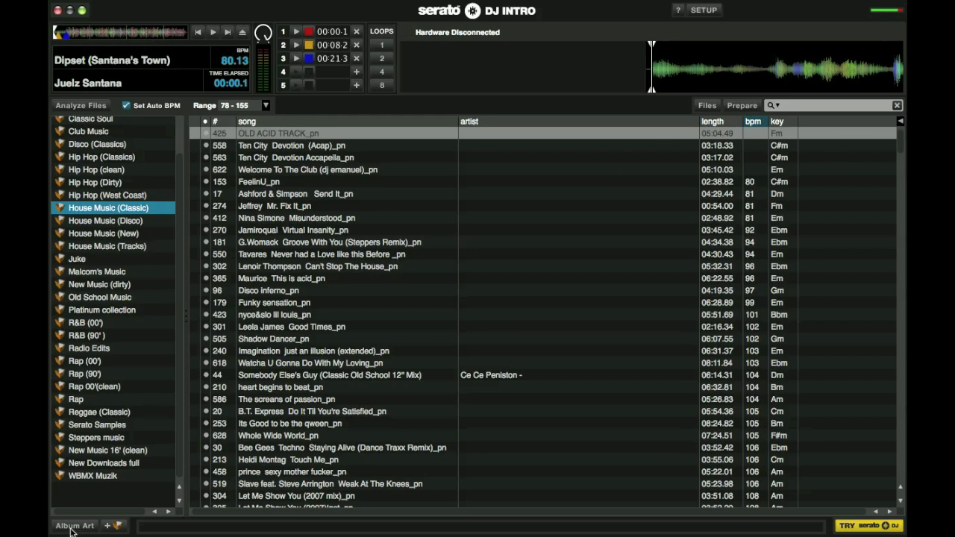
Step: Add a new empty crate named 'crate 1', select it and scroll the crate list to find it
click(115, 527)
click(81, 489)
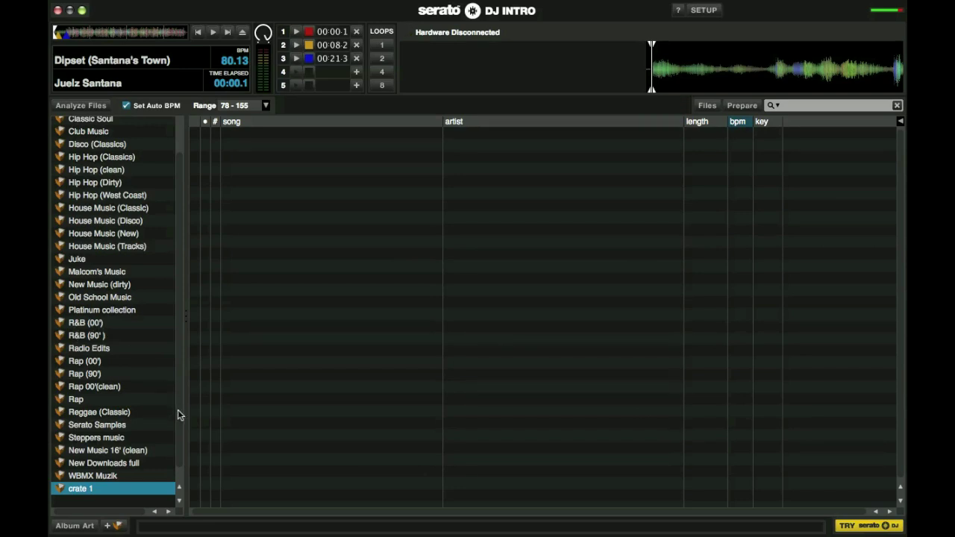
drag(180, 430, 182, 463)
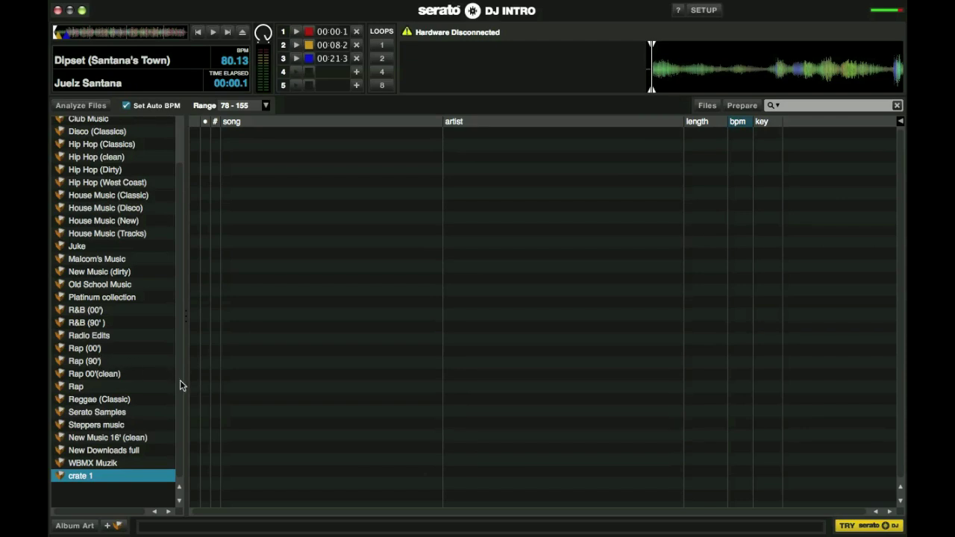
drag(180, 380, 177, 153)
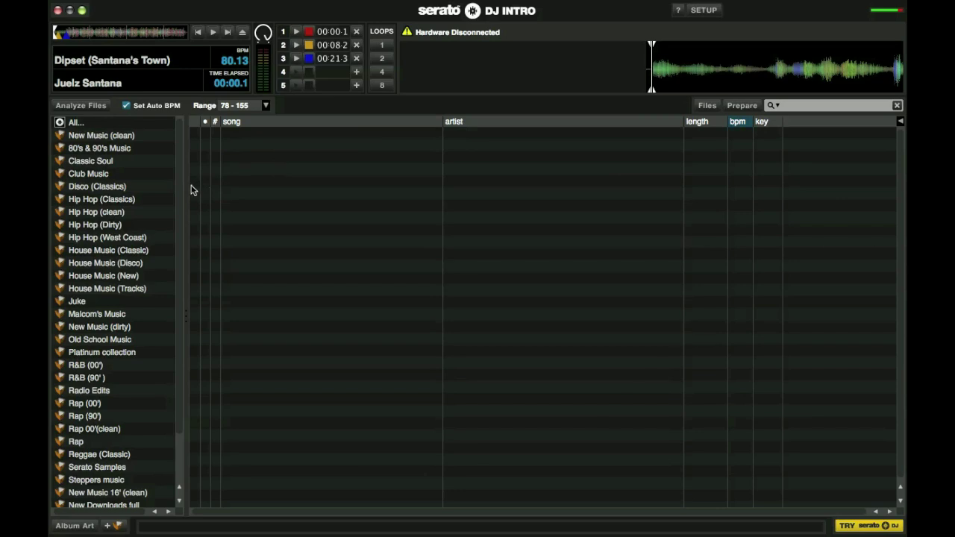
drag(179, 192, 187, 373)
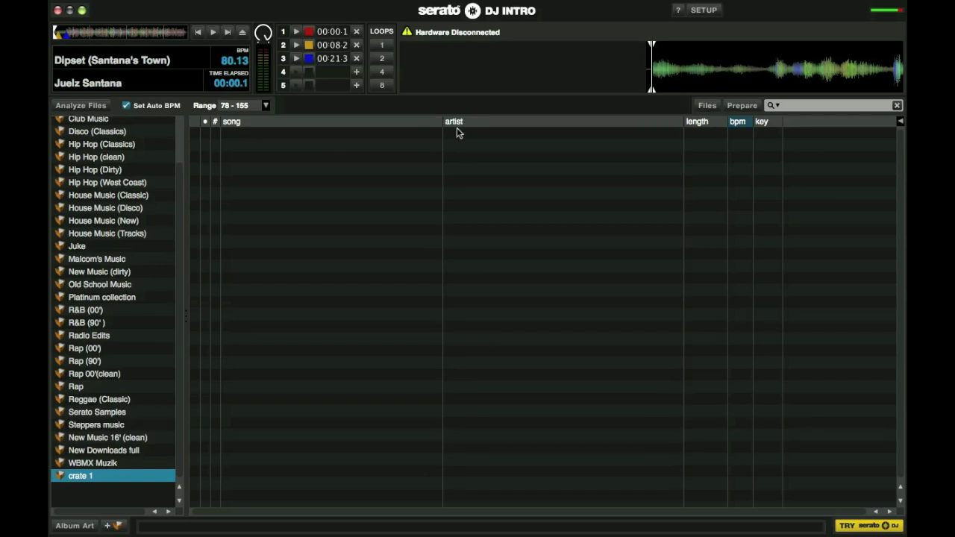
Step: In the file browser, open the House Music (Classic) folder on the Spinn's TB drive
click(705, 109)
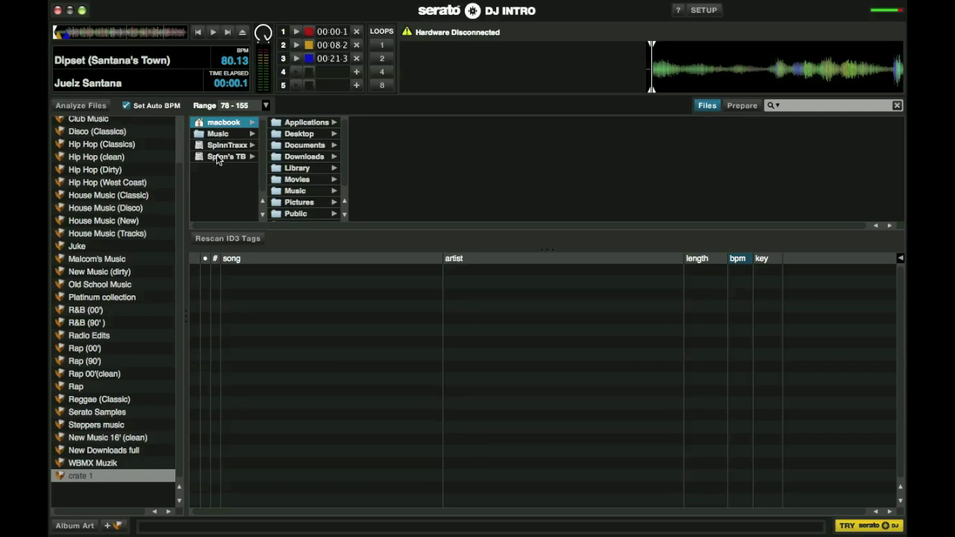
click(217, 156)
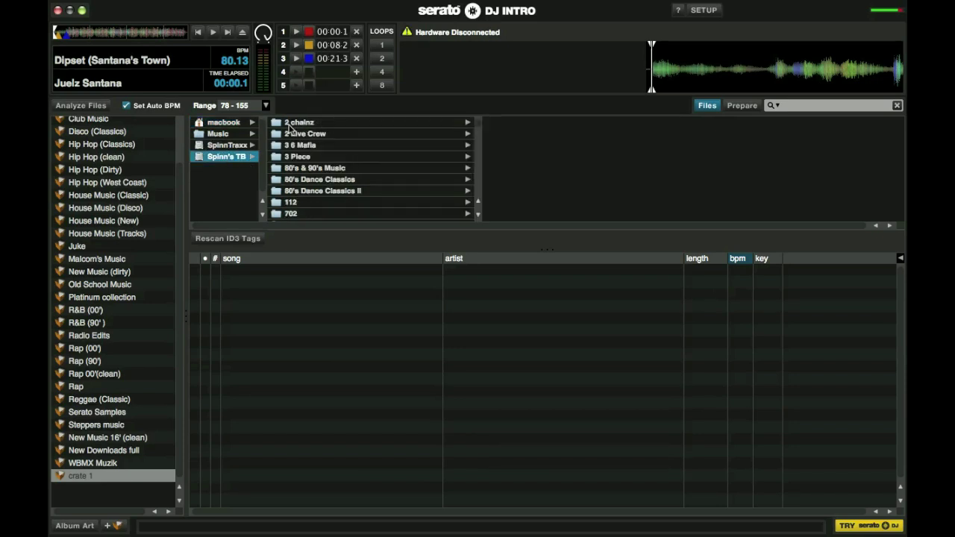
drag(478, 125, 486, 154)
click(479, 214)
click(478, 213)
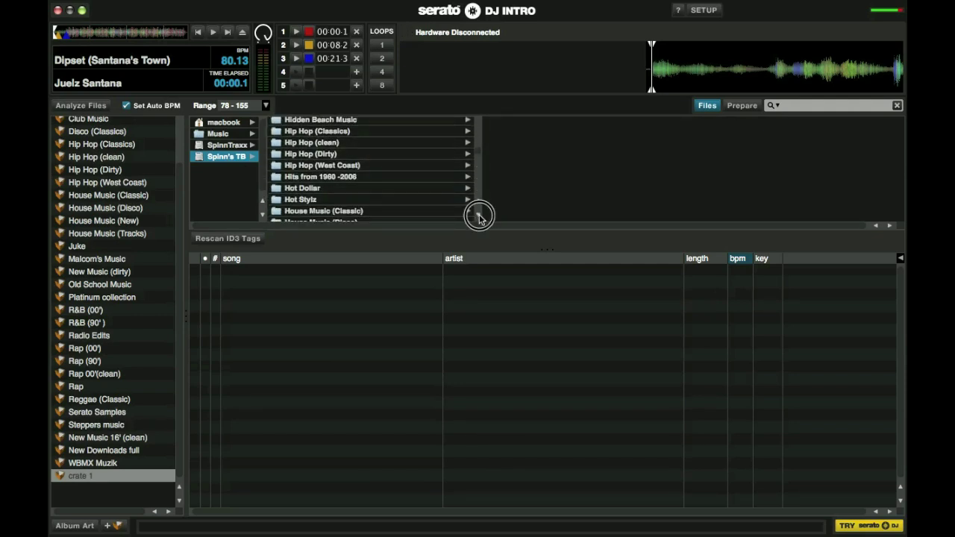
click(480, 215)
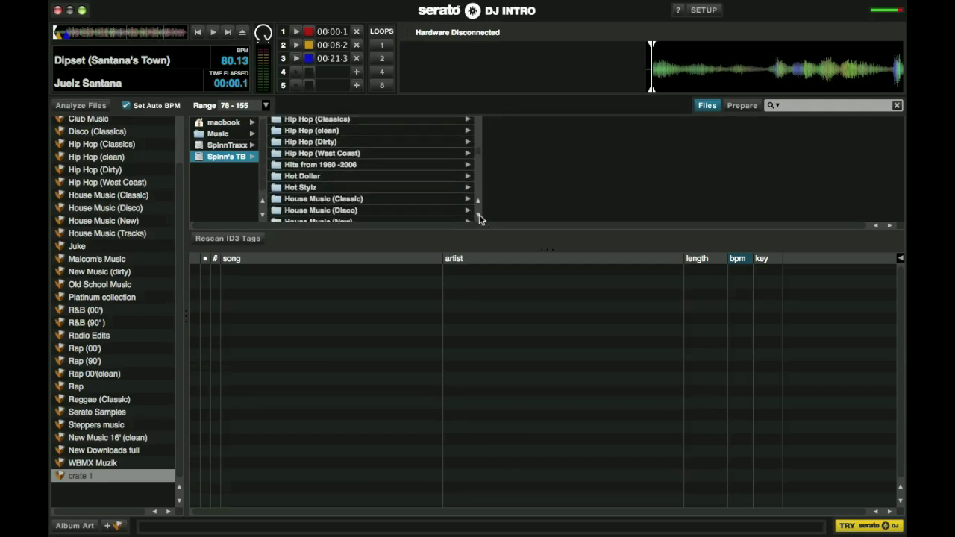
click(326, 199)
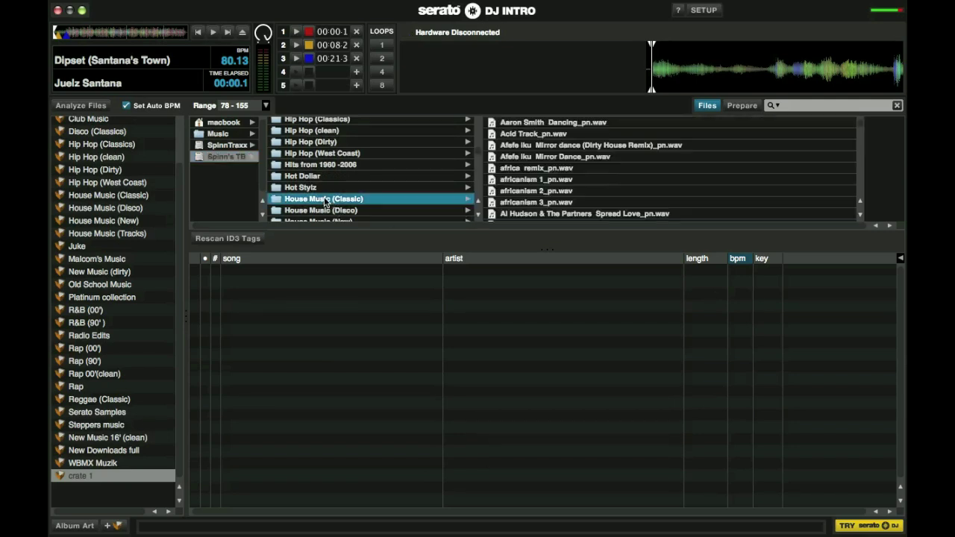
Step: Add Aaron Smith Dancing_pn.wav to crate 1 and confirm it is listed there
click(536, 124)
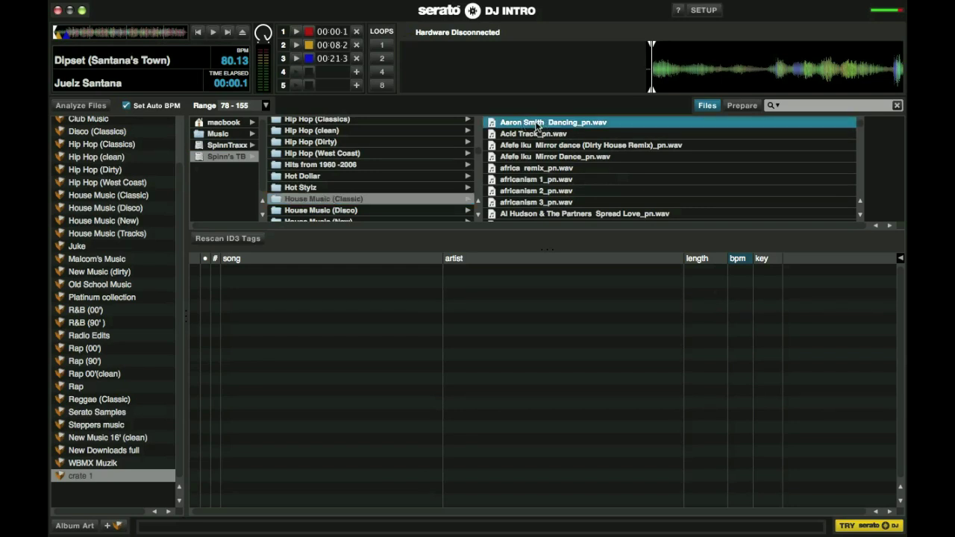
drag(536, 127, 303, 288)
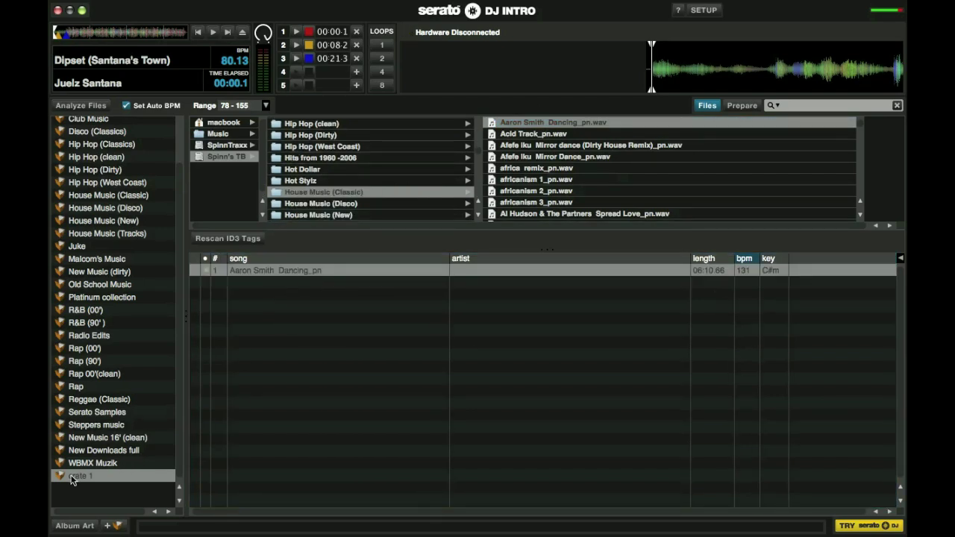
key(BackSpace)
key(BackSpace)
click(87, 466)
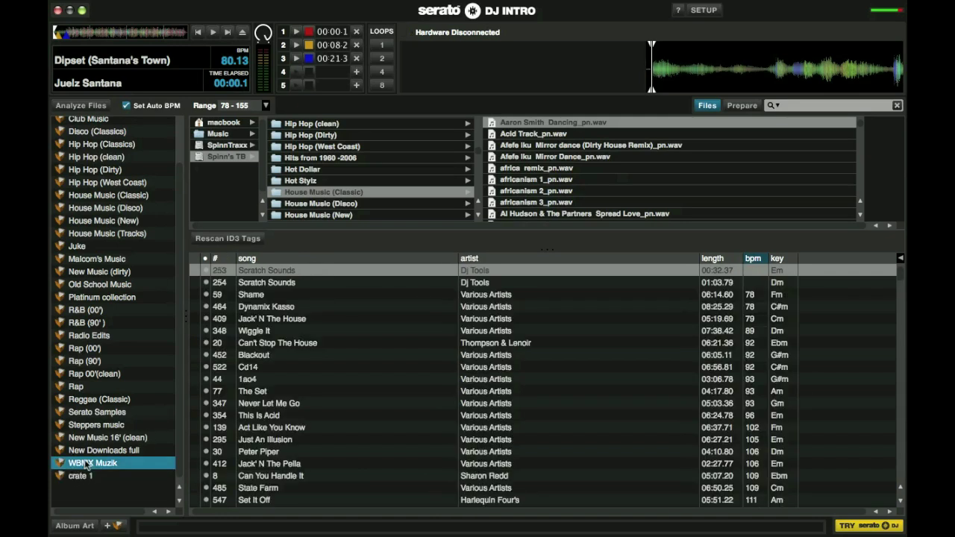
click(80, 476)
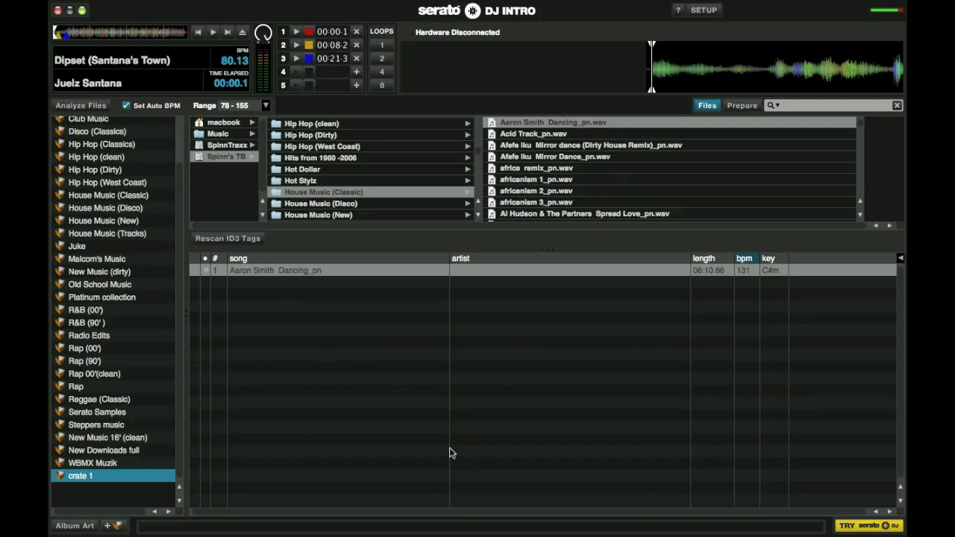
Step: Add the six files from Afefe iku through africanism 3_pn.wav to the crate
click(537, 147)
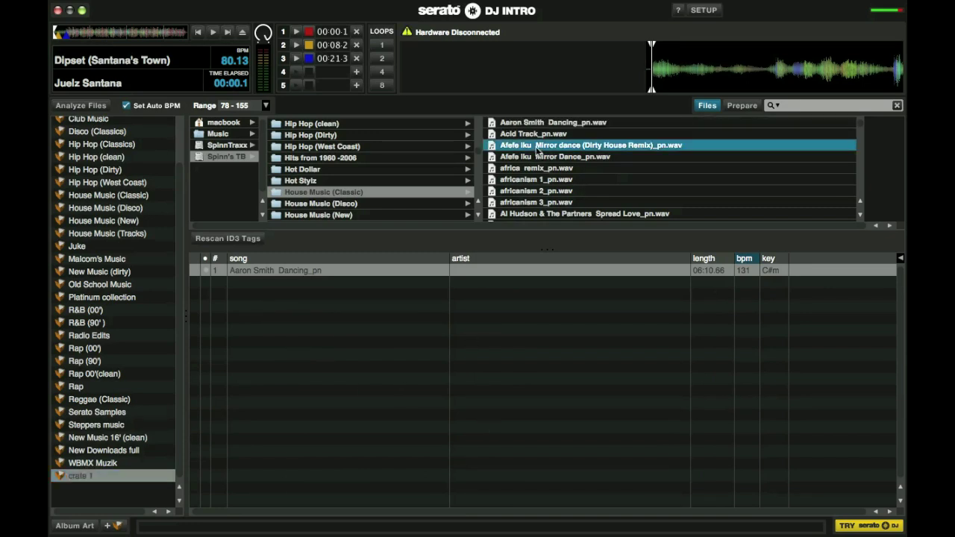
shift+click(537, 158)
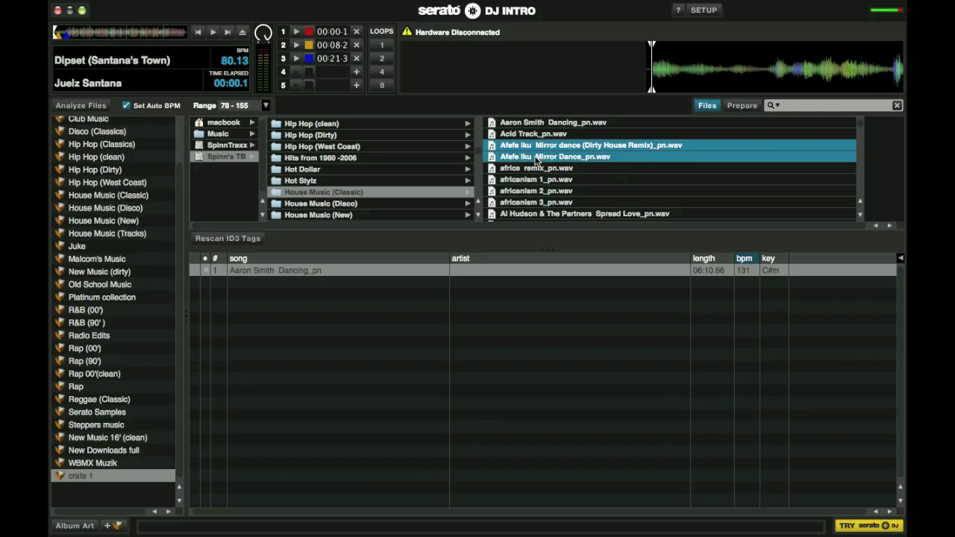
shift+click(538, 169)
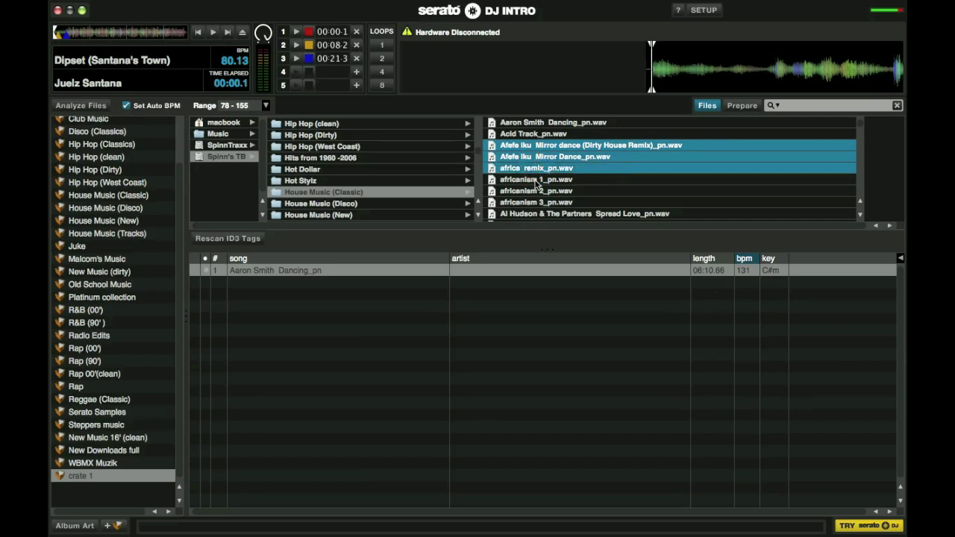
shift+click(537, 181)
shift+click(537, 192)
shift+click(537, 203)
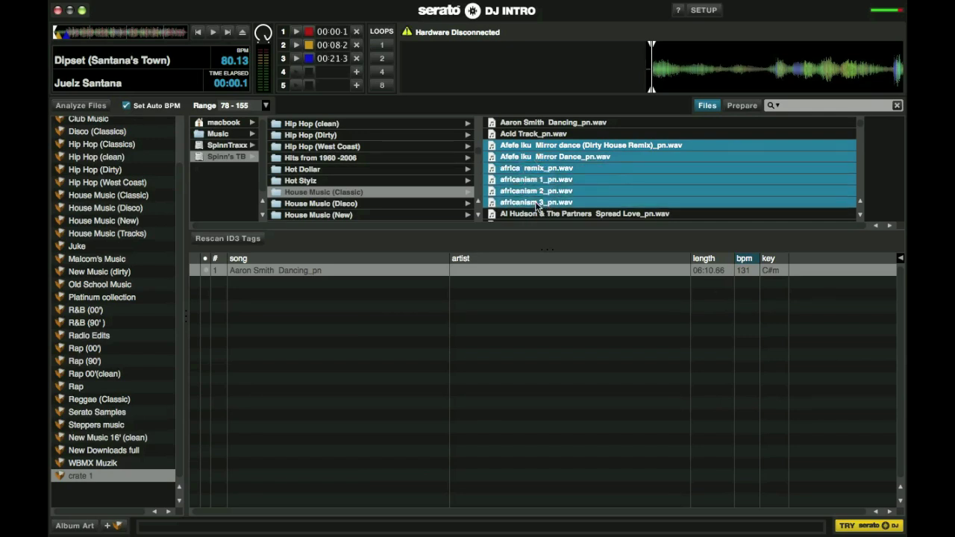
drag(536, 203, 318, 423)
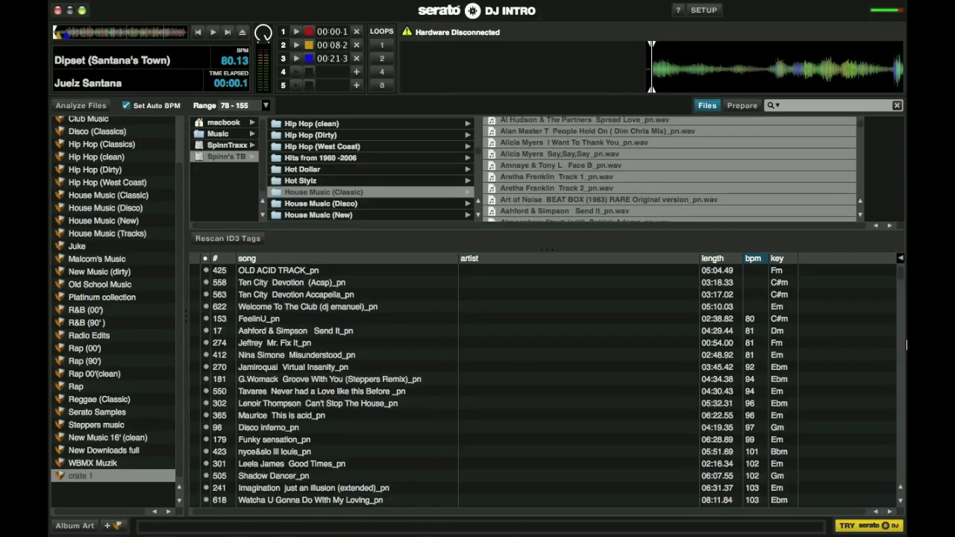
drag(905, 291, 903, 253)
Step: Create a Hall & Oats crate from the Hall & Oats folder, then review it and crate 1
click(478, 159)
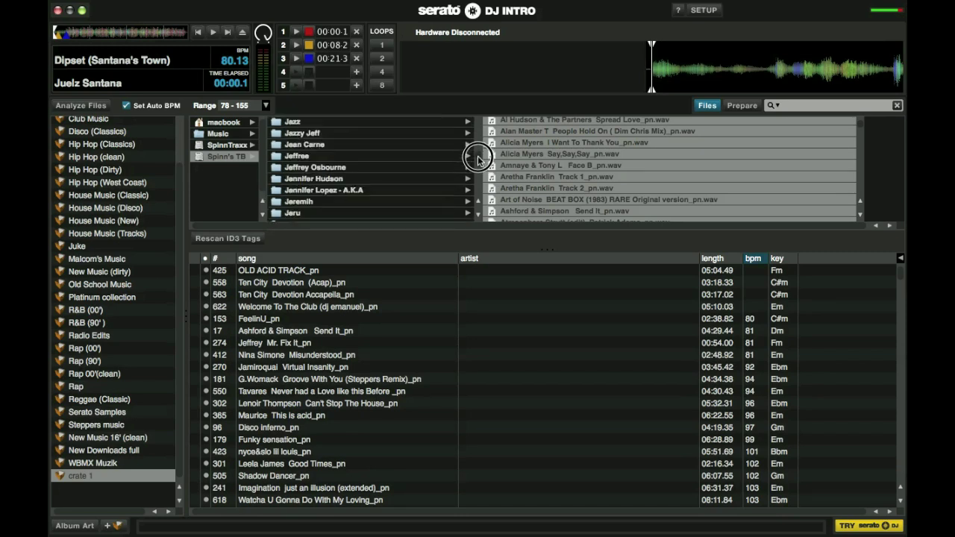
scroll(477, 158, up, 5)
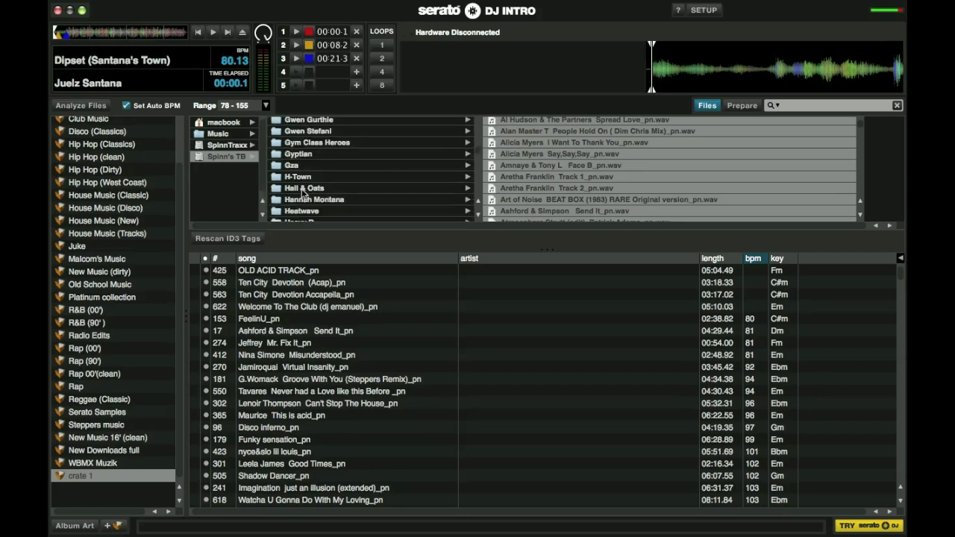
drag(302, 191, 83, 497)
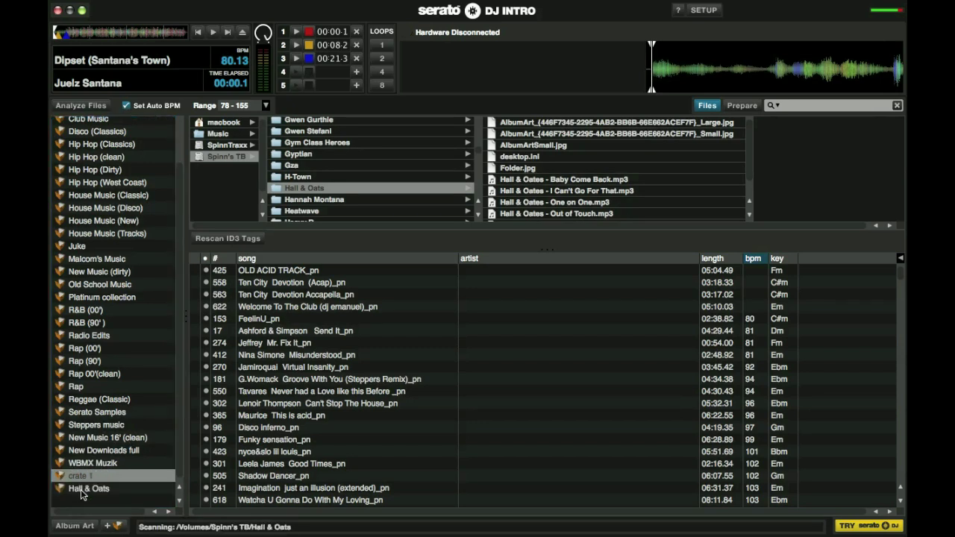
click(80, 489)
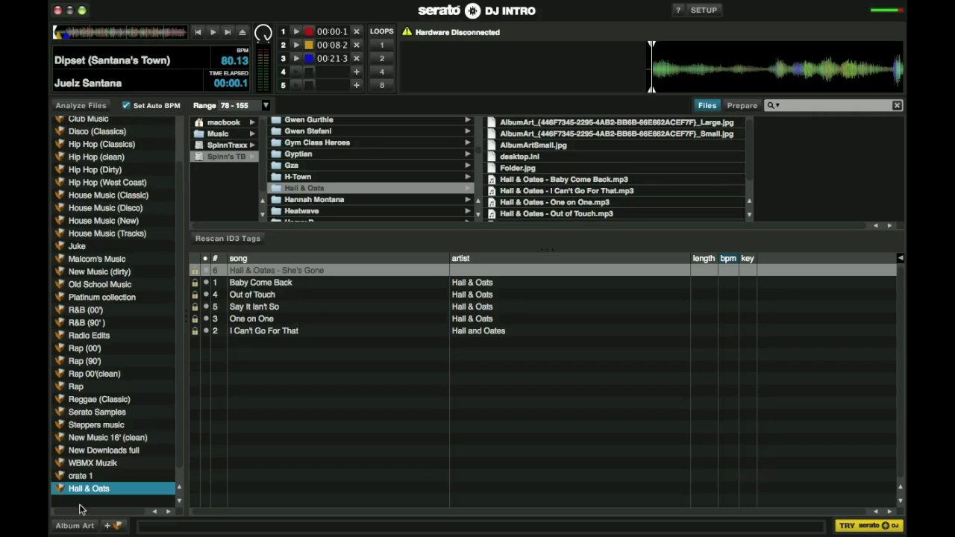
click(80, 477)
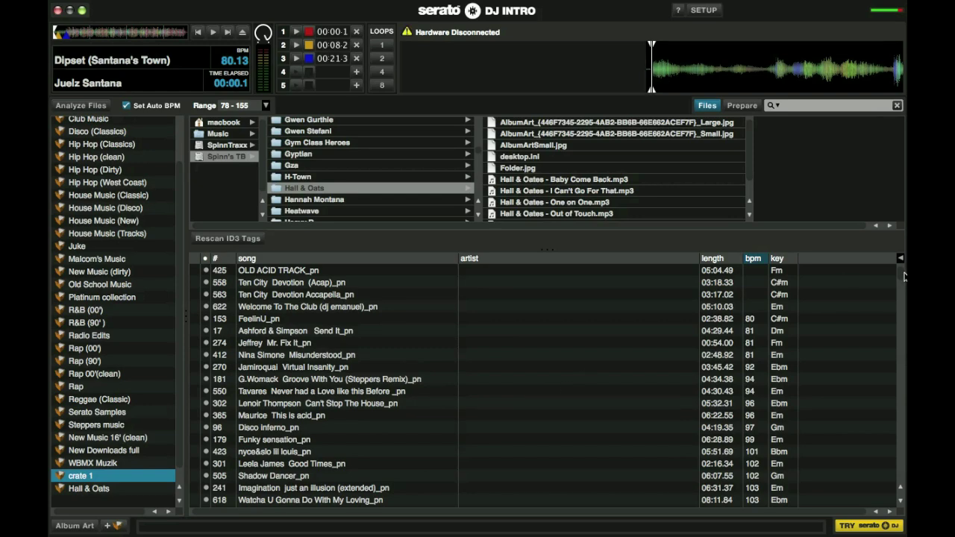
drag(905, 280, 900, 486)
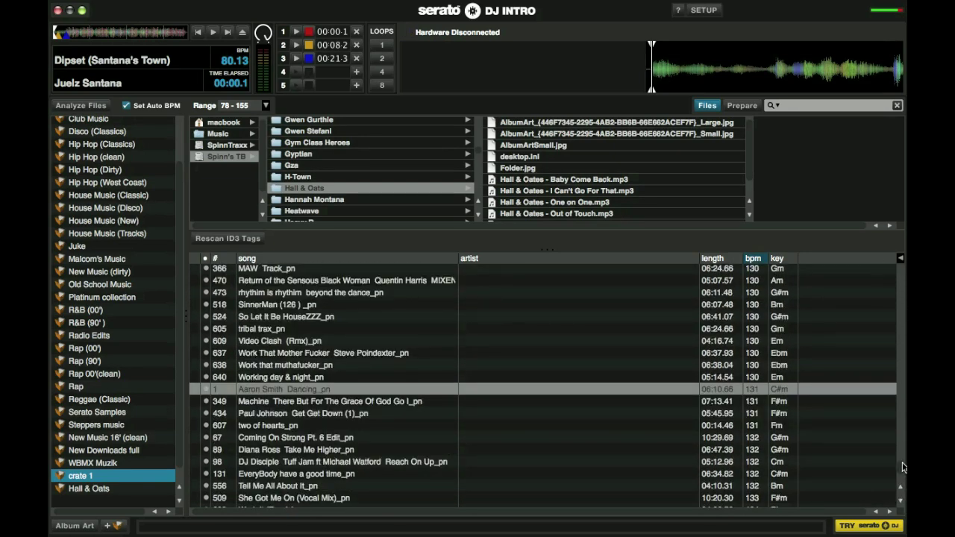
drag(903, 468, 900, 258)
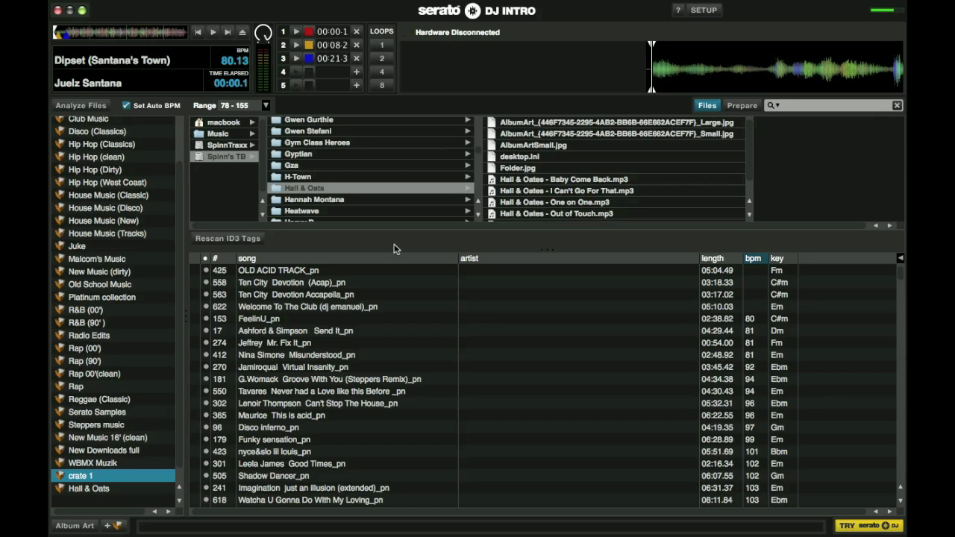
Step: Add Gwen Stefani's Hollaback Girl.mp3 to crate 1, then drag the Gym Class Heroes folder toward the sidebar
click(706, 107)
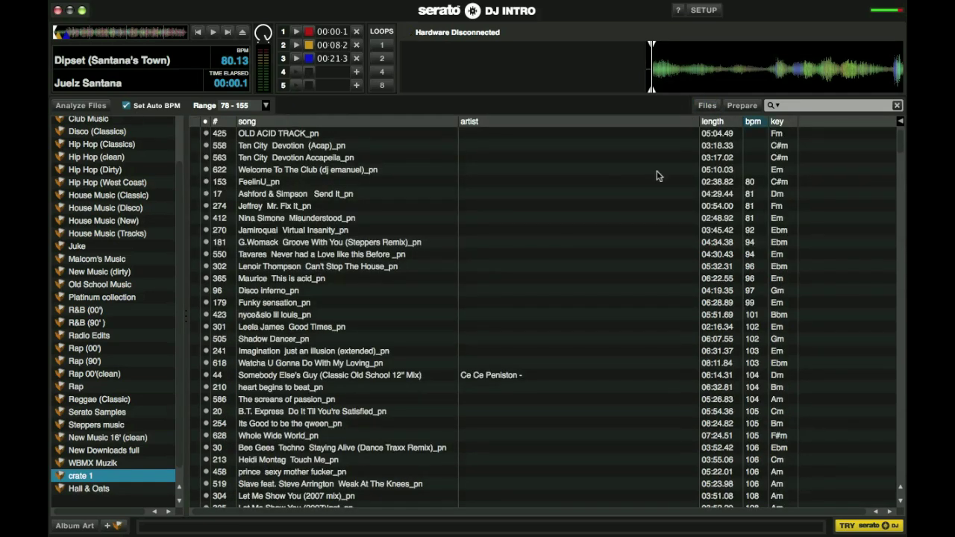
click(707, 106)
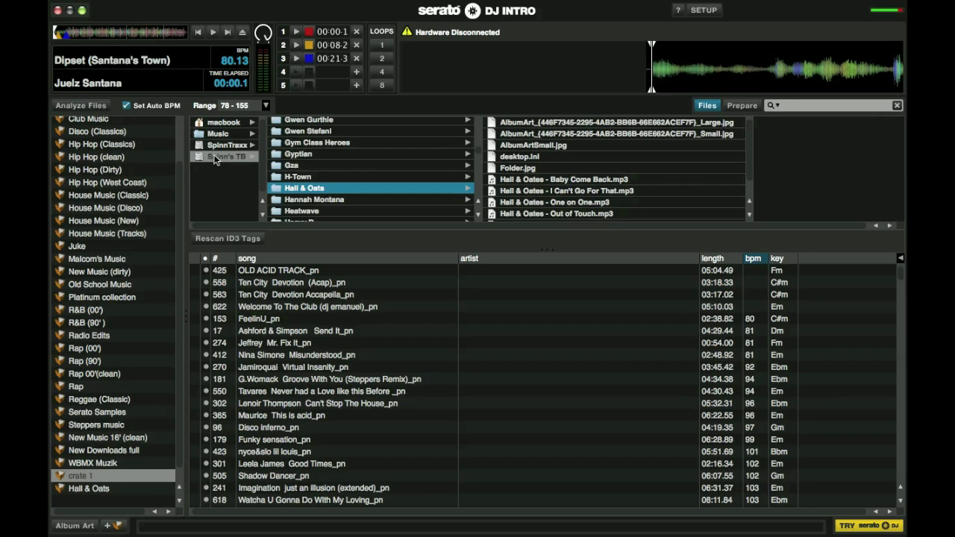
click(307, 132)
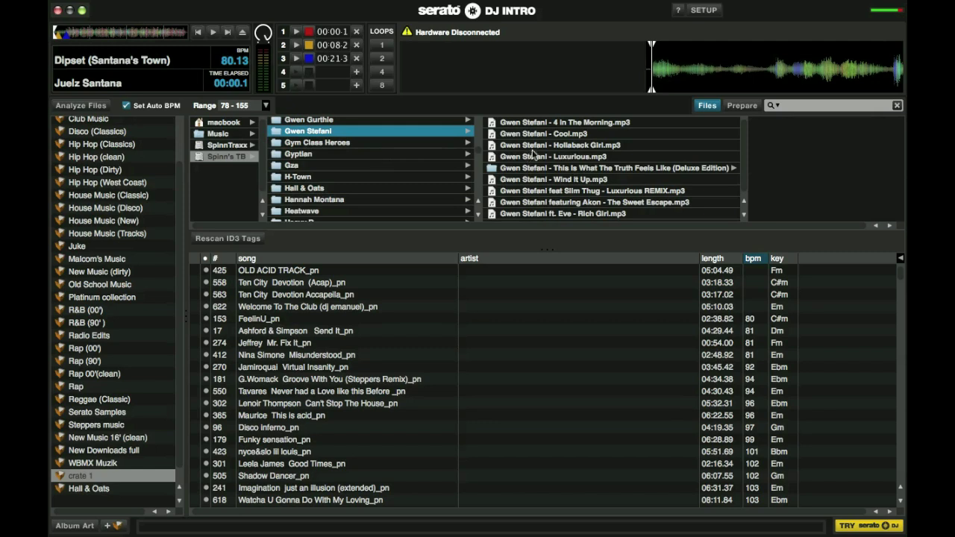
click(540, 125)
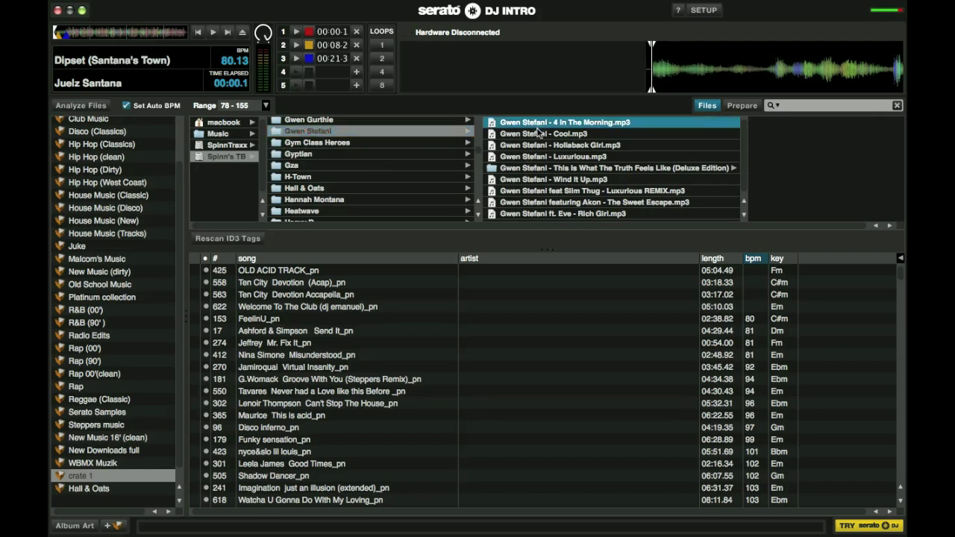
click(538, 135)
drag(538, 147, 433, 406)
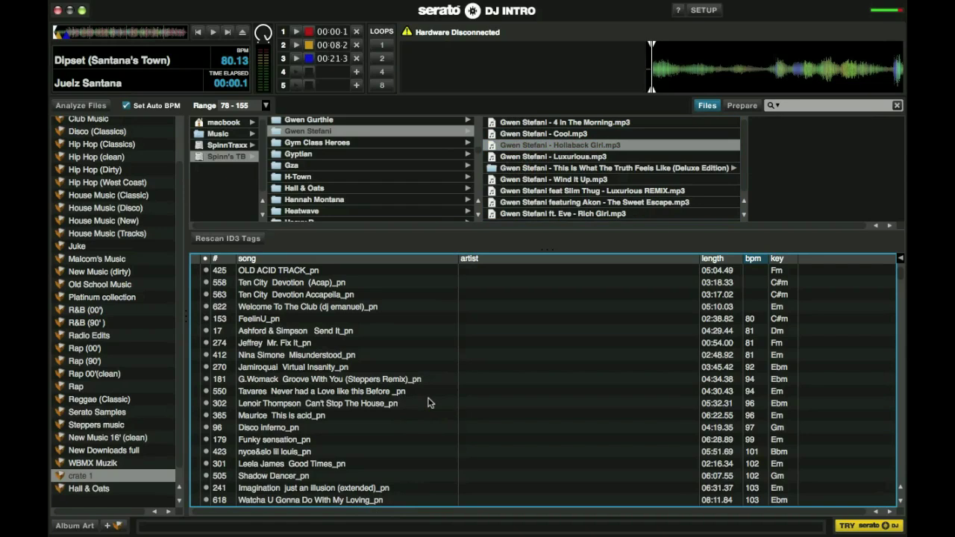
click(310, 145)
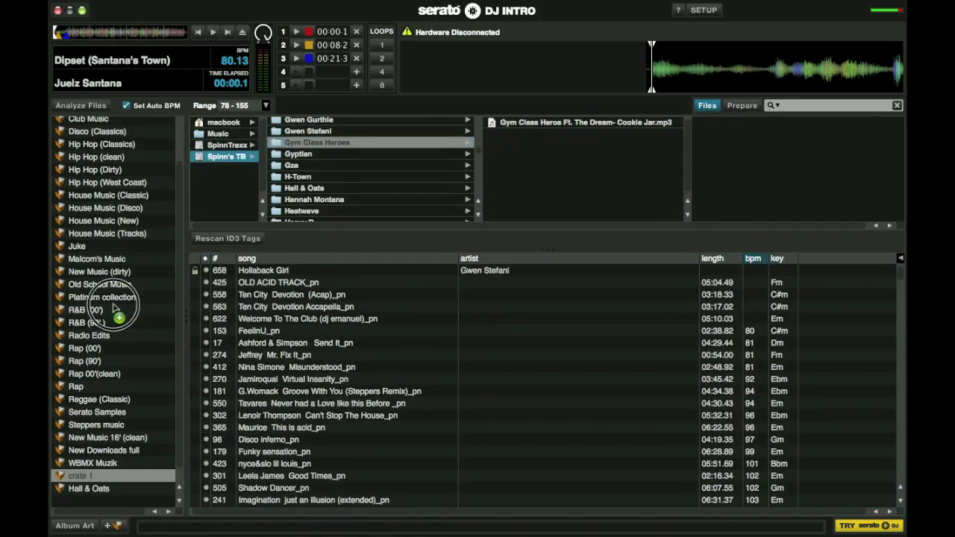
drag(77, 523, 78, 498)
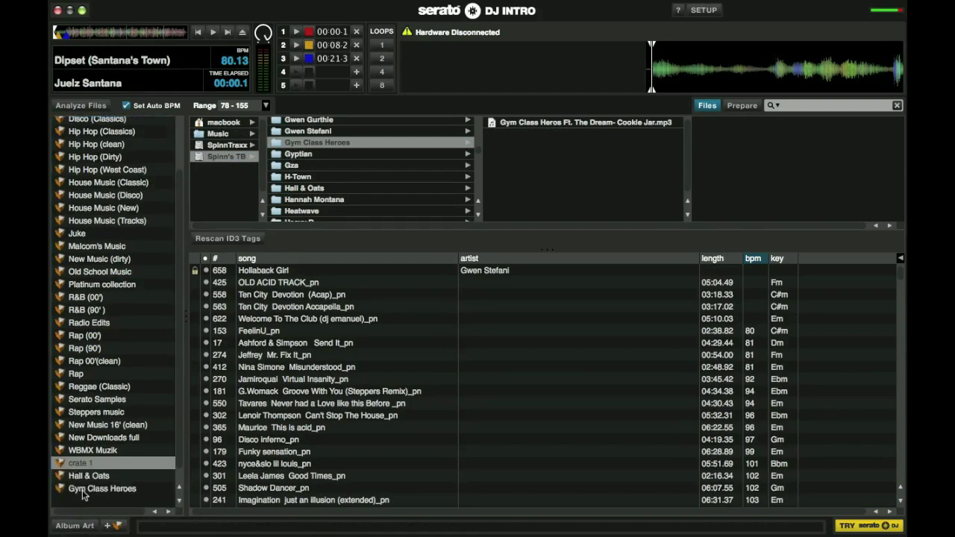
Step: Check the Gym Class Heroes crate's single track, Cookie Jar Ft. The Dream, then return to crate 1
click(84, 496)
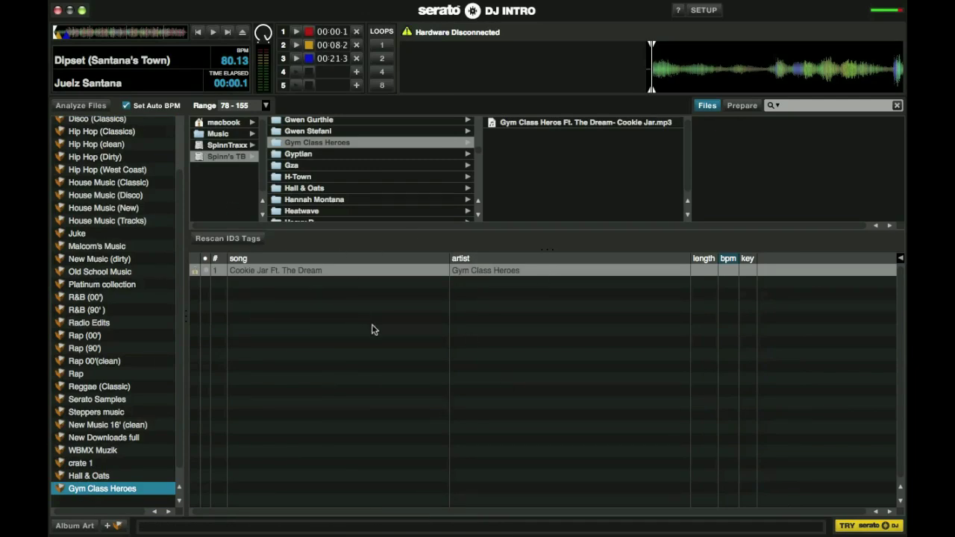
click(80, 465)
click(80, 465)
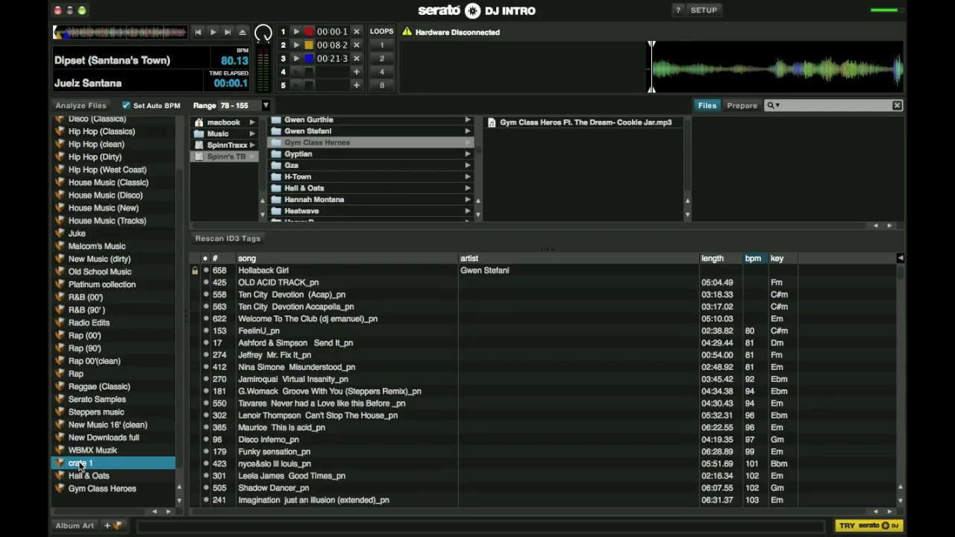
Step: Close the file browser and delete crate 1 and the Hall & Oats crate
key(ctrl+f)
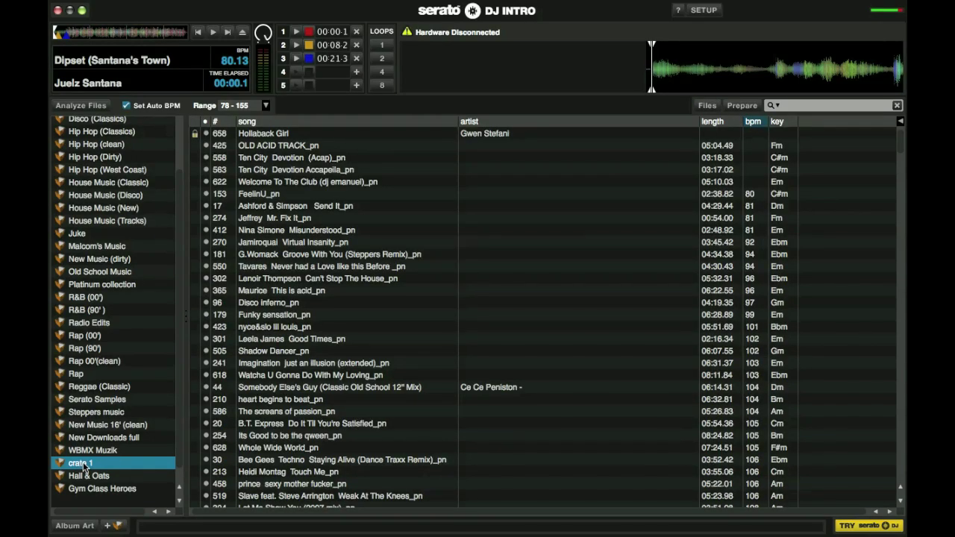
key(BackSpace)
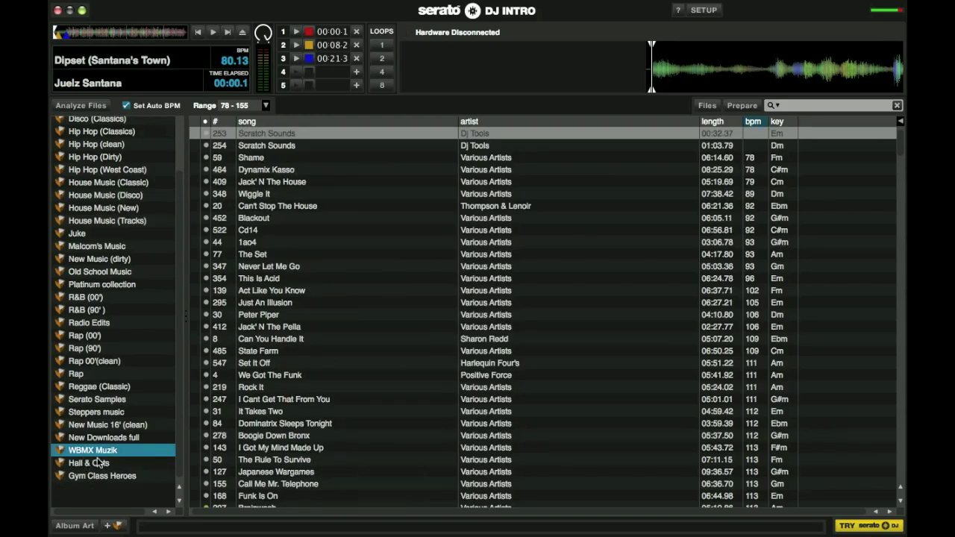
click(94, 464)
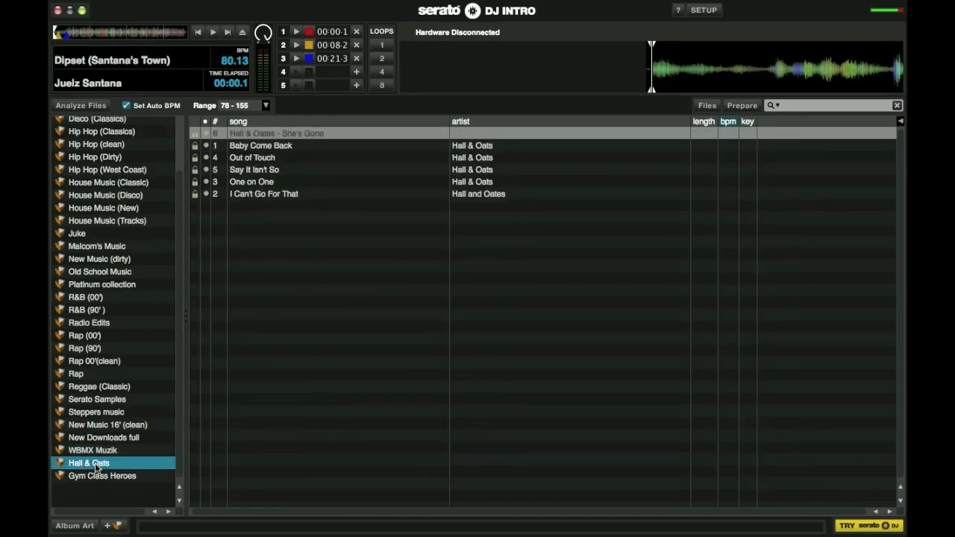
key(BackSpace)
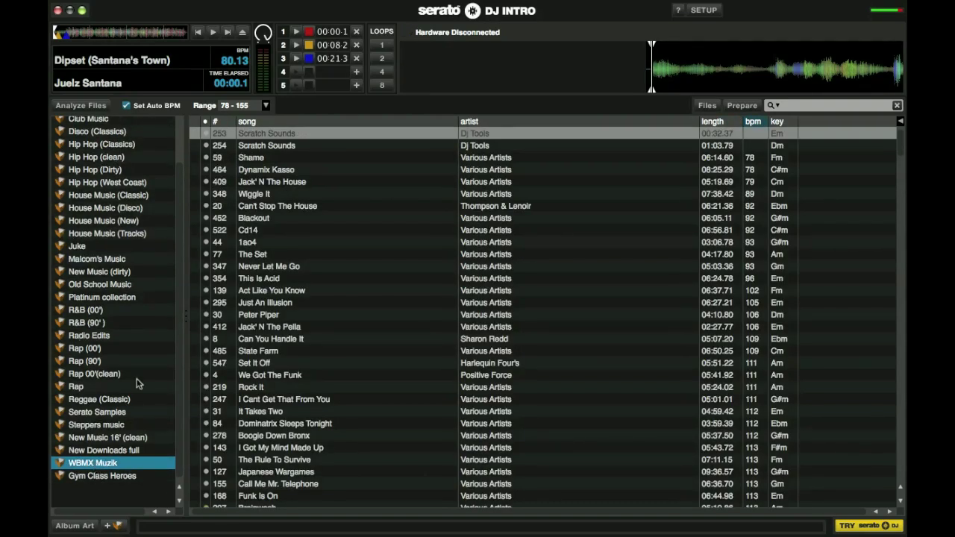
Step: Rename the Gym Class Heroes crate to 'Test crate', then delete it
double_click(99, 477)
text(Test )
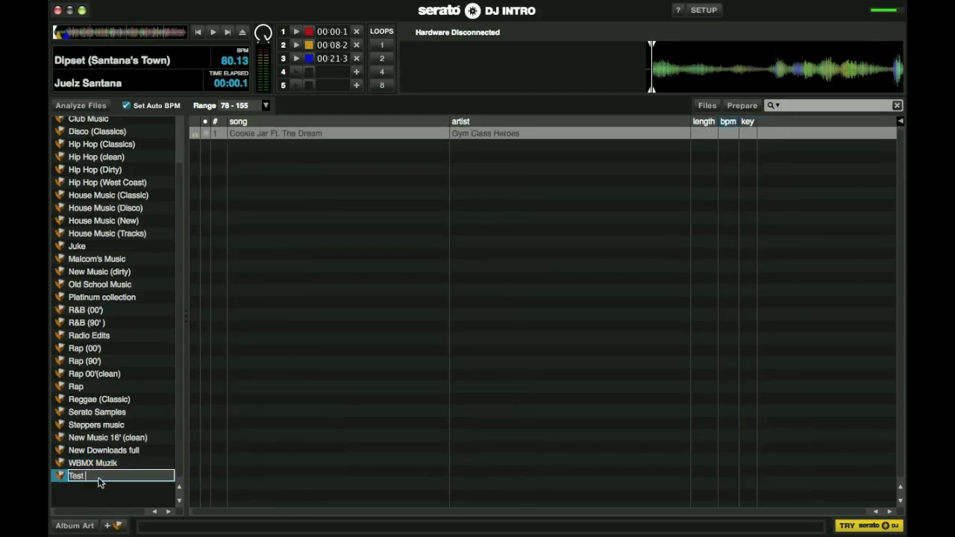
text(crate)
key(Return)
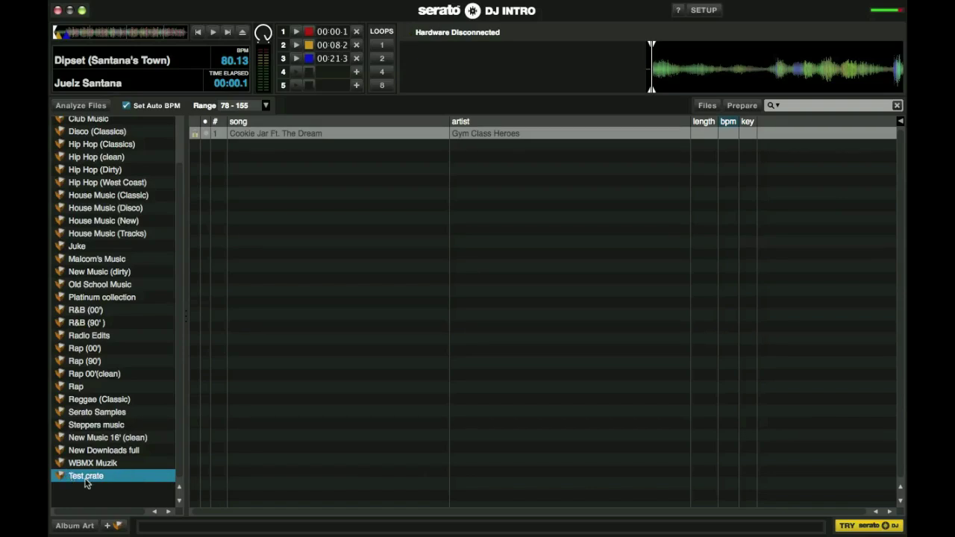
key(super+BackSpace)
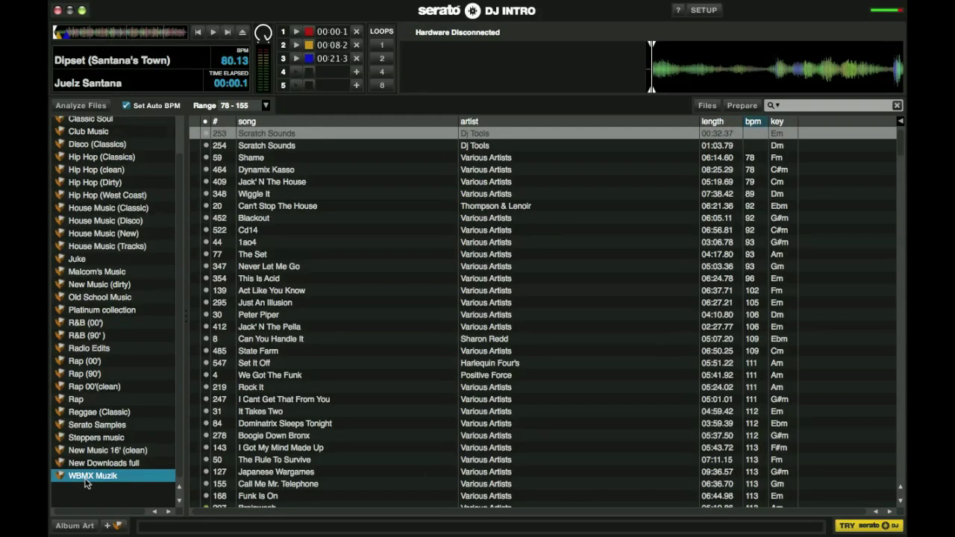
Step: Select the House Music (Classic) crate and open the file browser
drag(180, 367, 184, 269)
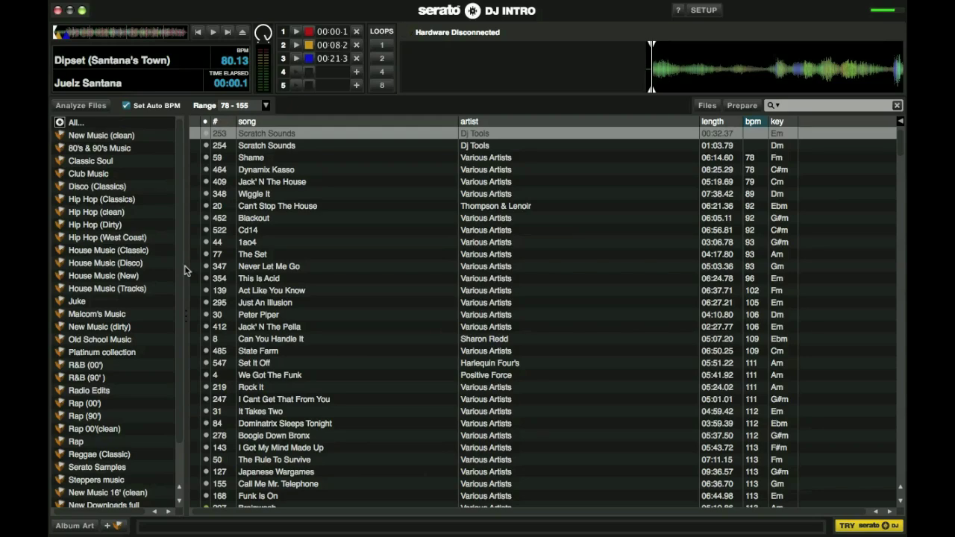
click(96, 252)
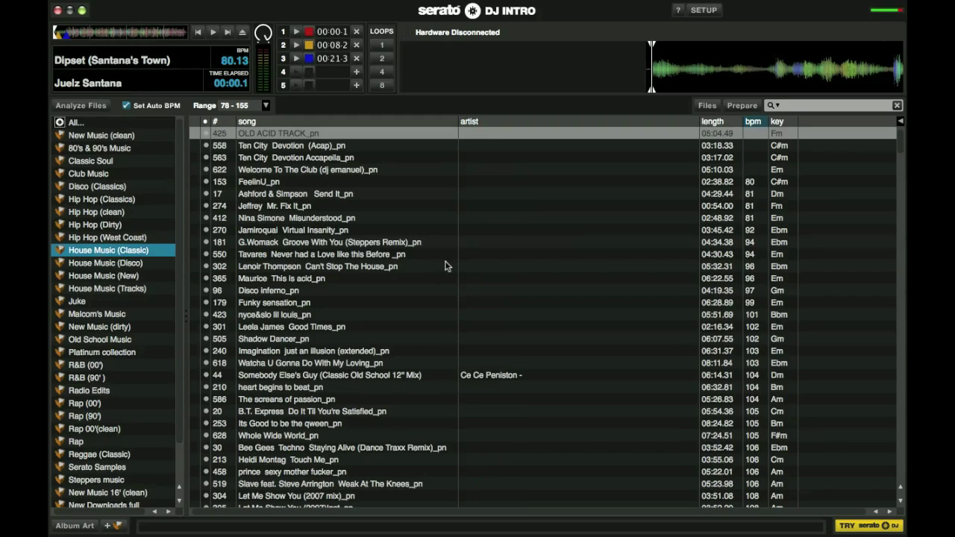
click(709, 106)
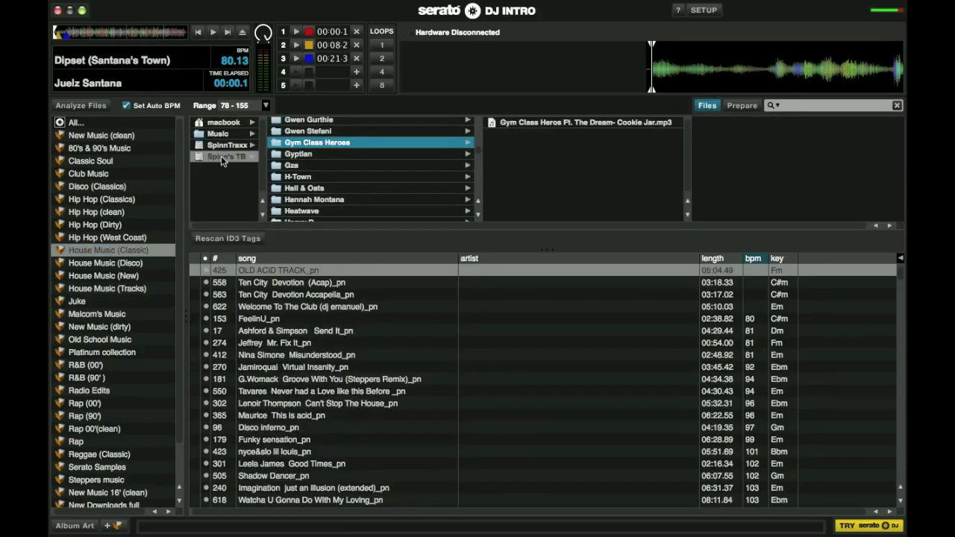
Step: Scroll the browser's folder list down to the House Music folders
click(479, 215)
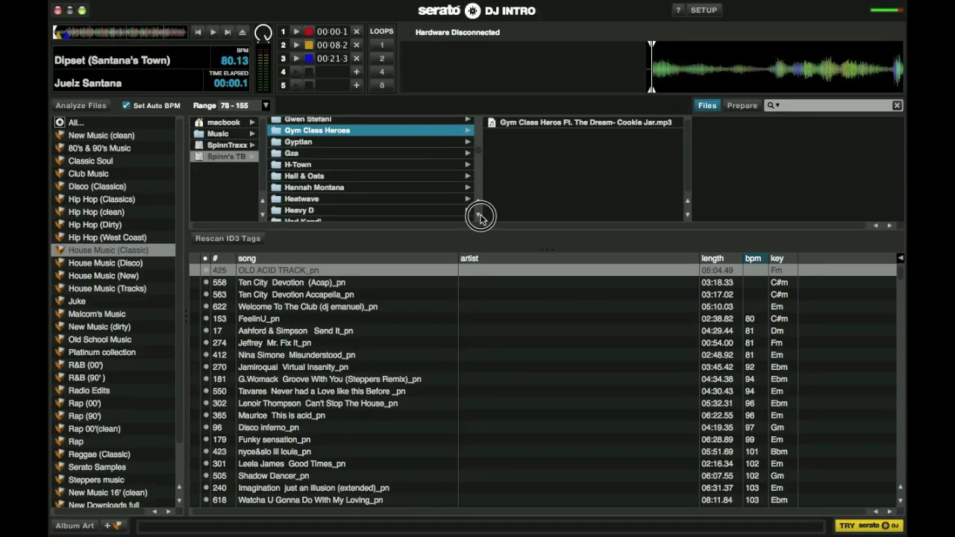
click(479, 215)
click(479, 215)
click(480, 215)
click(479, 215)
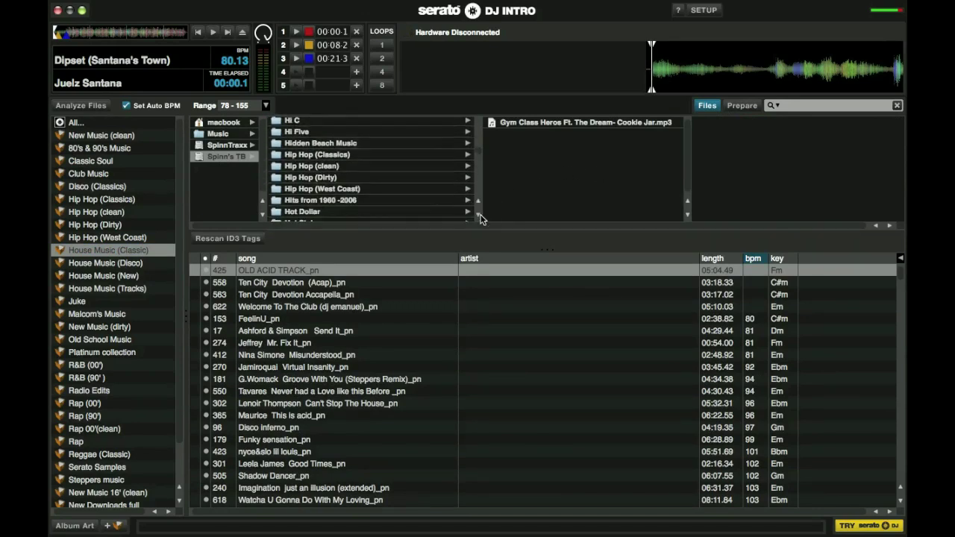
click(479, 215)
click(480, 215)
click(479, 215)
click(480, 215)
click(479, 215)
click(479, 215)
click(480, 215)
click(479, 215)
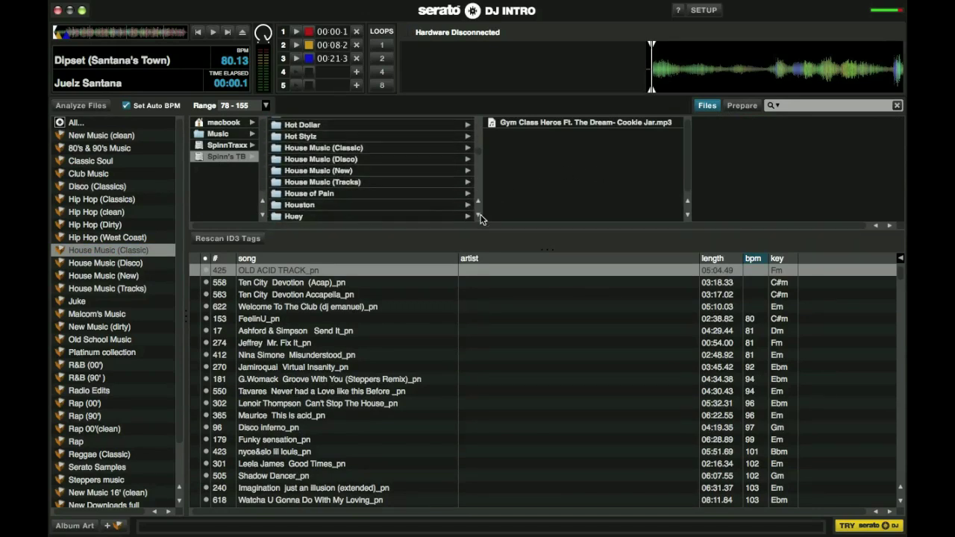
Step: View the files in House Music (Classic), (Disco), (New) and finally (Tracks)
click(307, 153)
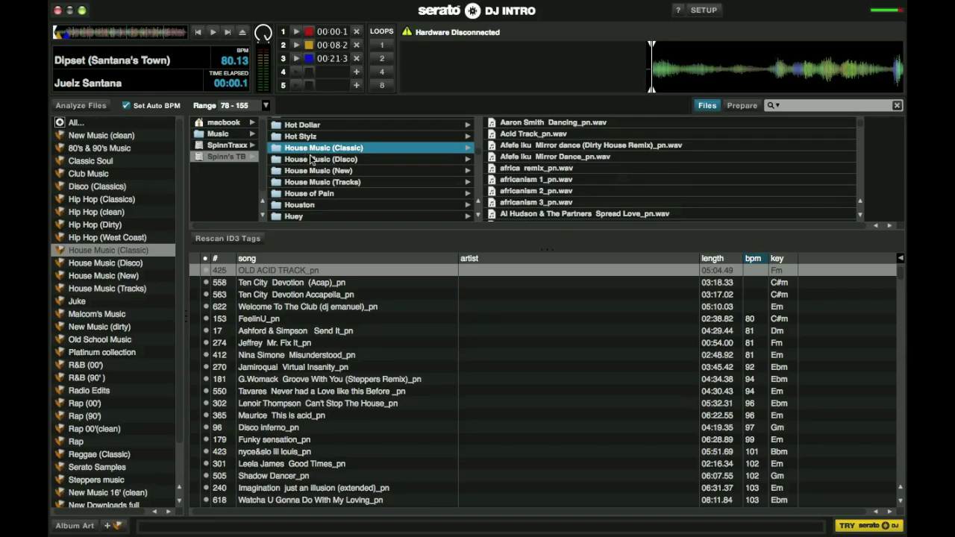
click(312, 162)
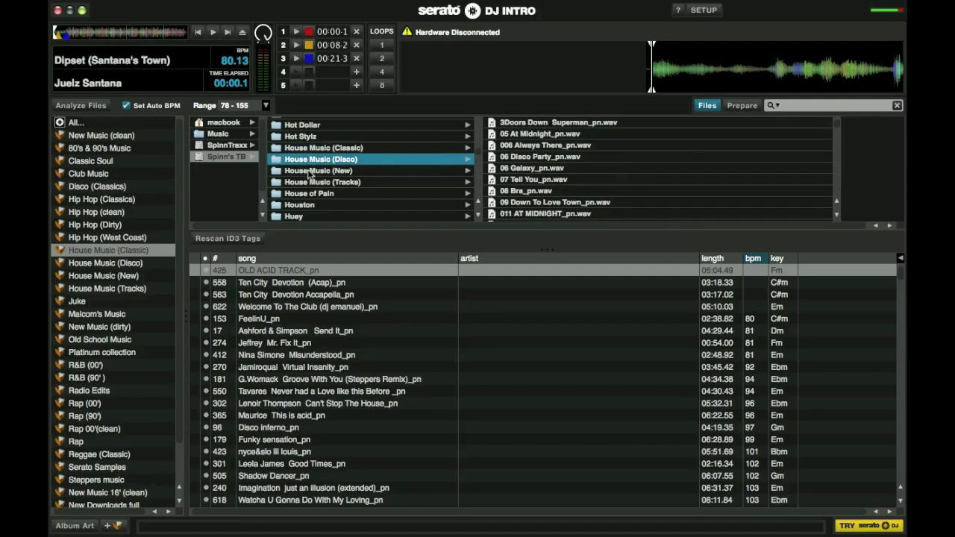
click(310, 173)
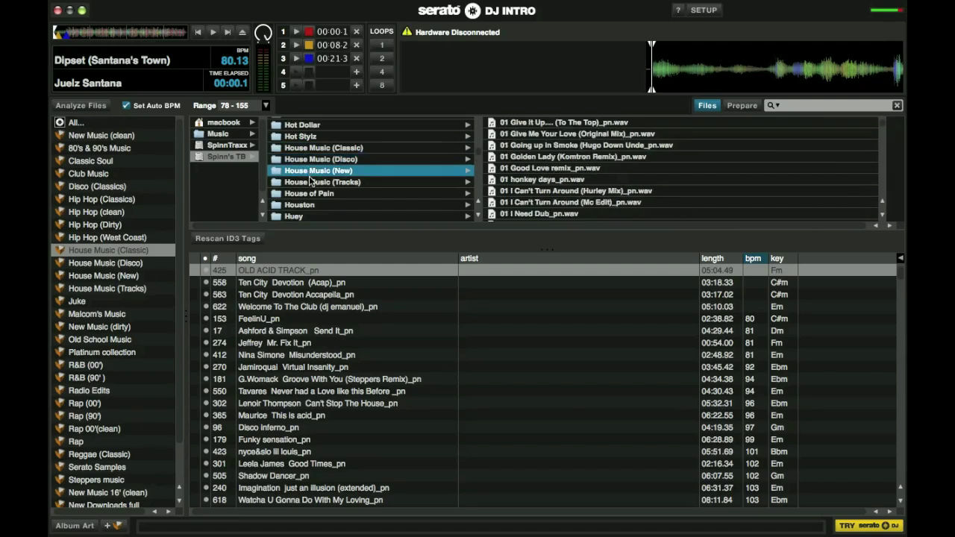
click(312, 183)
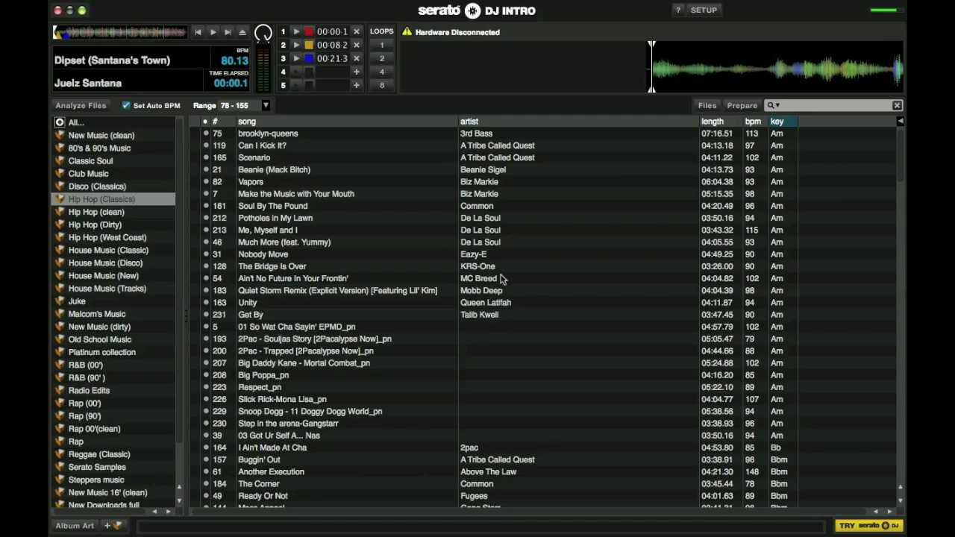
Step: Sort the Hip Hop (Classic) tracks alphabetically by the song column
click(247, 120)
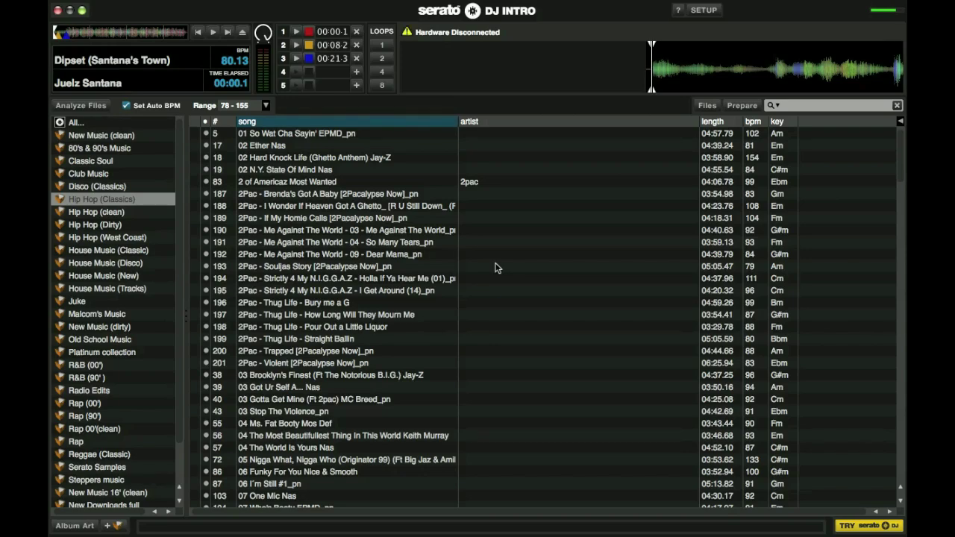
Step: Quit Serato DJ Intro with the Backup Library option unchecked
click(58, 11)
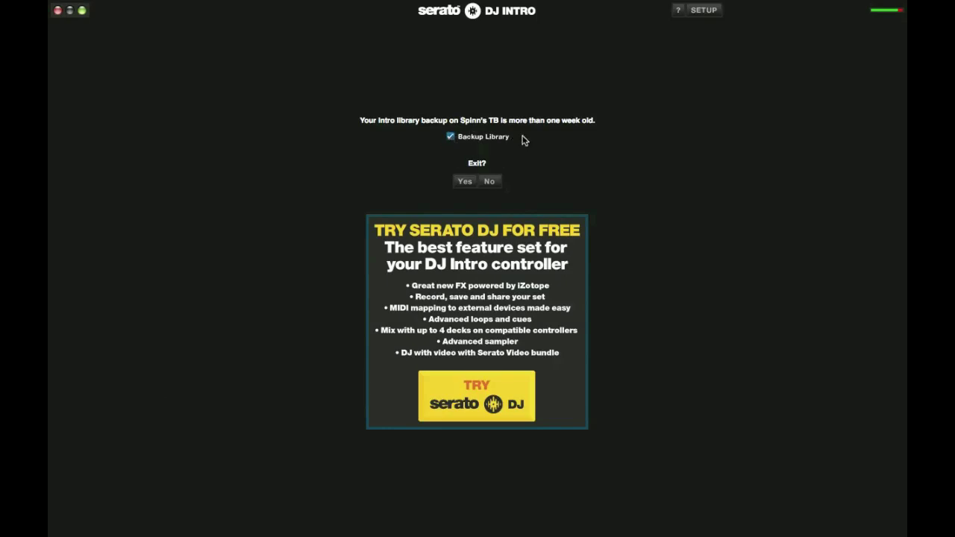
click(450, 137)
click(451, 138)
click(465, 183)
Step: Confirm quitting Serato DJ Intro, then open the Spinn's TB drive in Finder
click(465, 182)
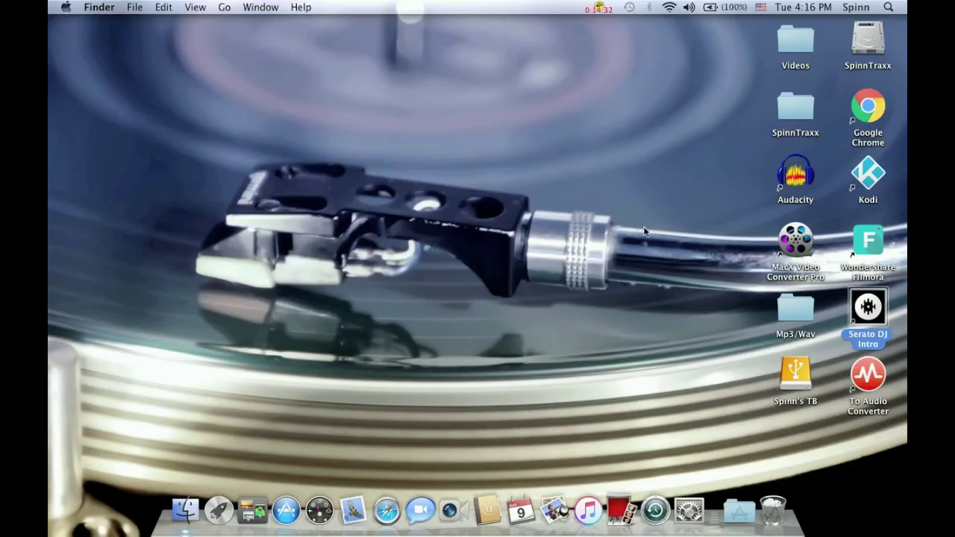
click(794, 383)
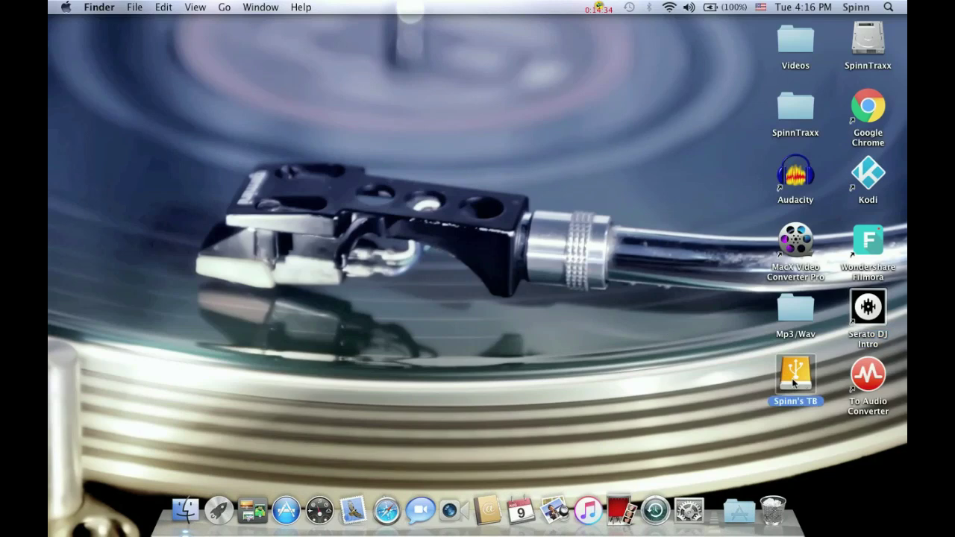
double_click(794, 383)
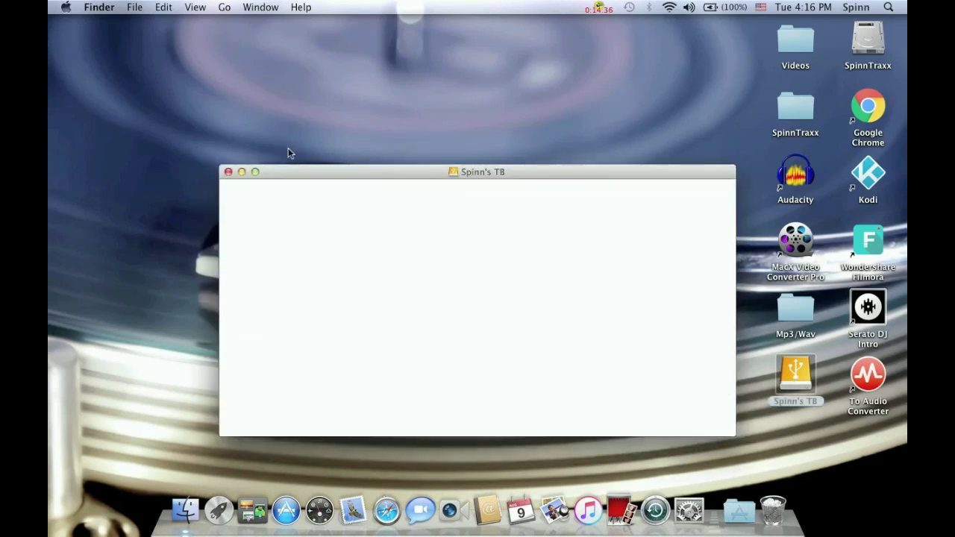
drag(277, 155, 214, 47)
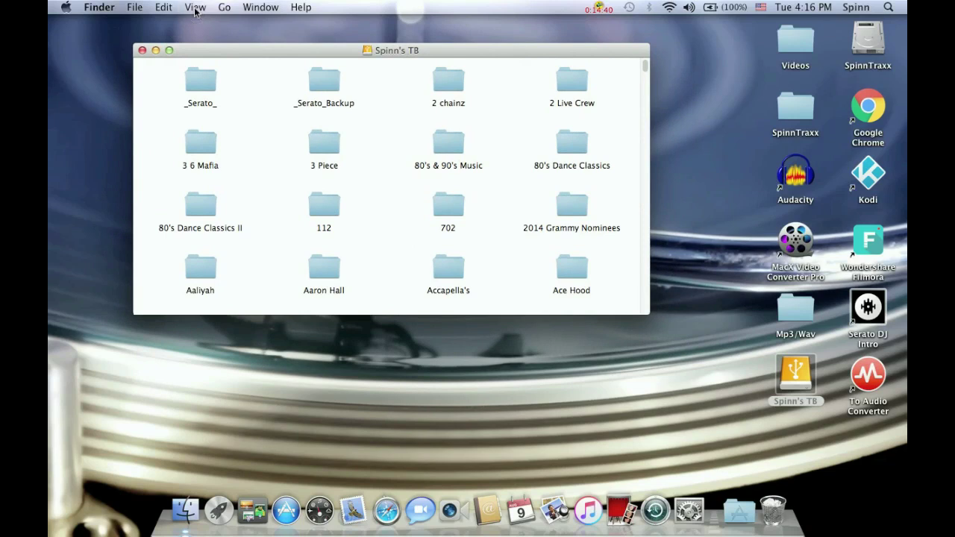
Step: Show the drive's contents as a list in an enlarged, repositioned window
click(196, 9)
click(202, 36)
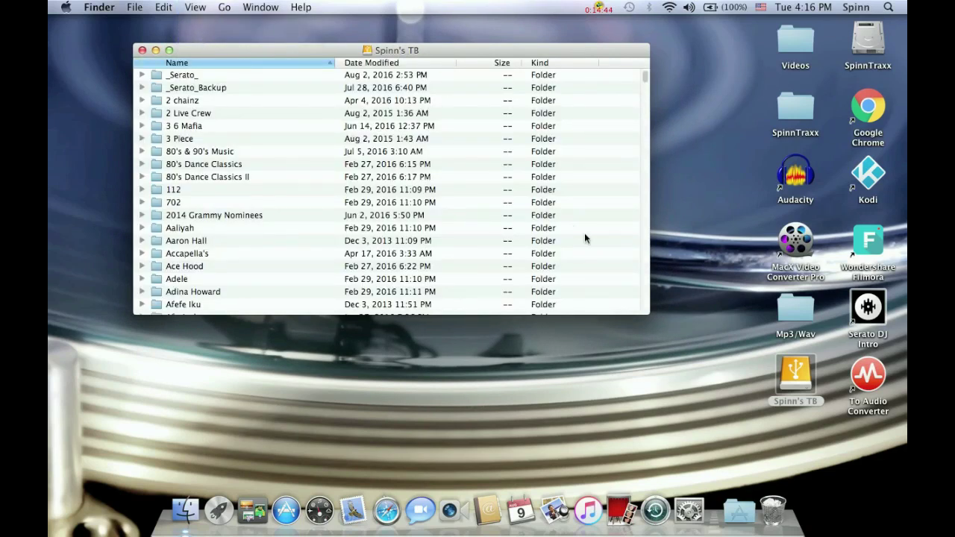
drag(648, 315, 884, 466)
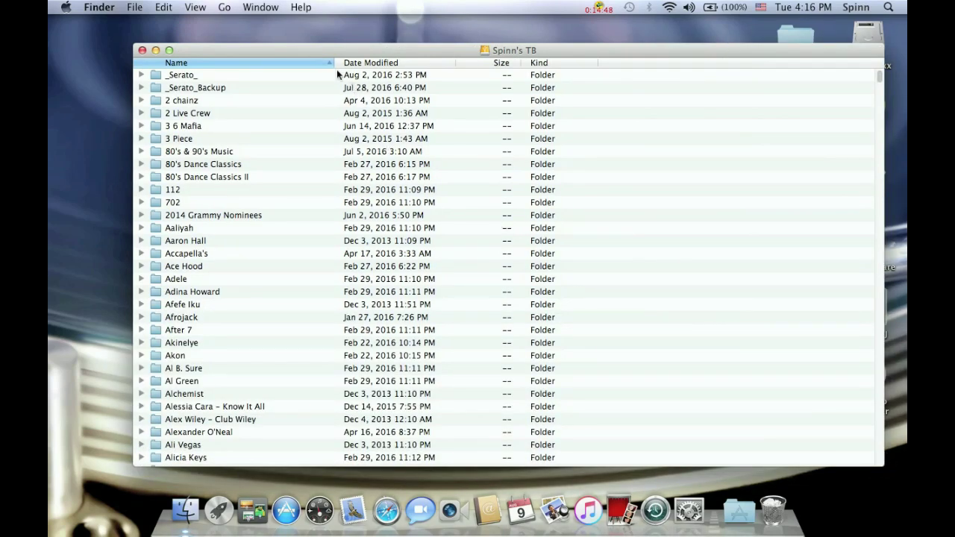
drag(284, 47, 249, 26)
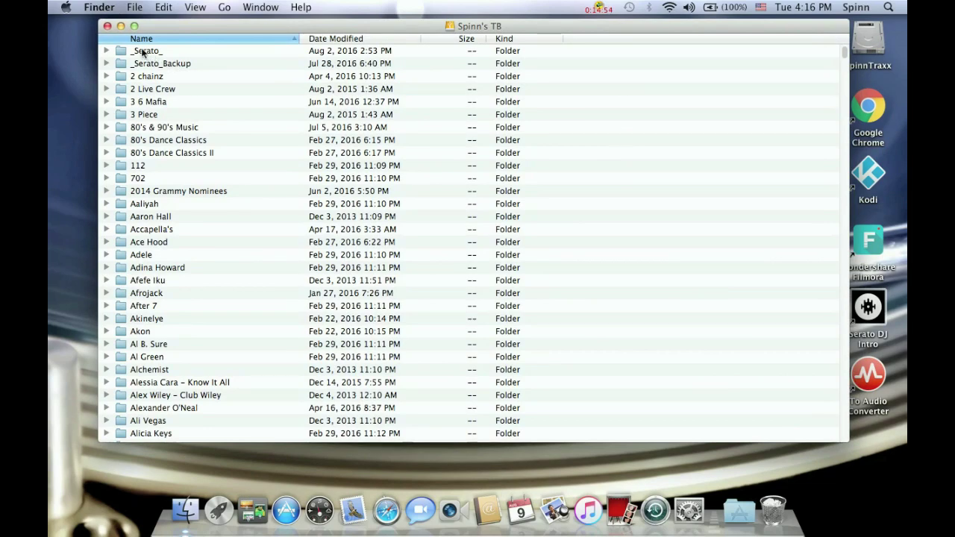
Step: Expand the _Serato_ and Crates folders to list the crate files
click(106, 50)
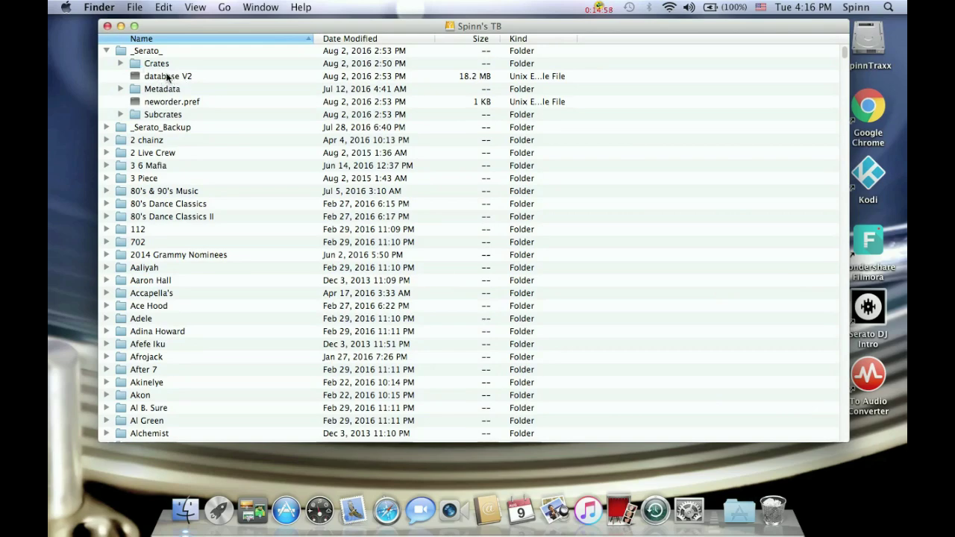
click(121, 64)
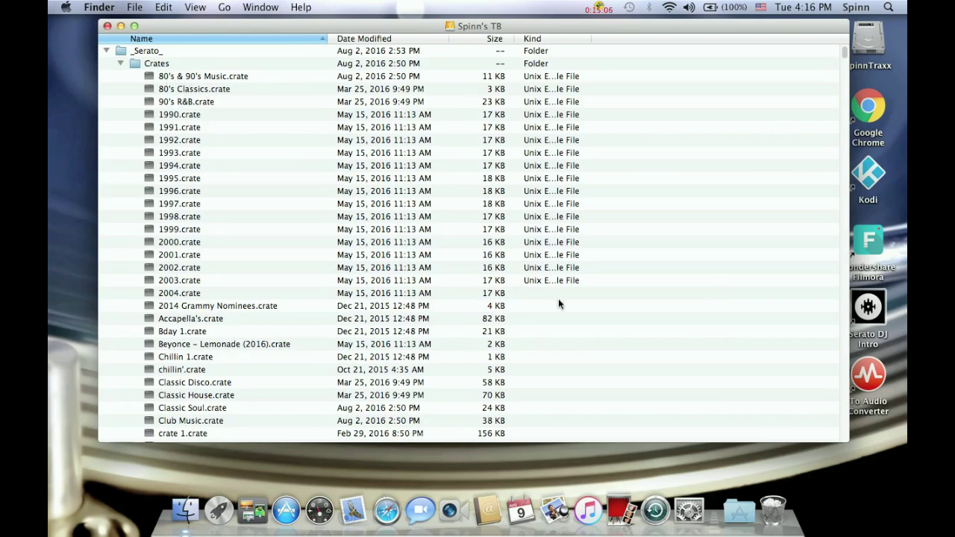
click(846, 54)
drag(846, 53, 846, 71)
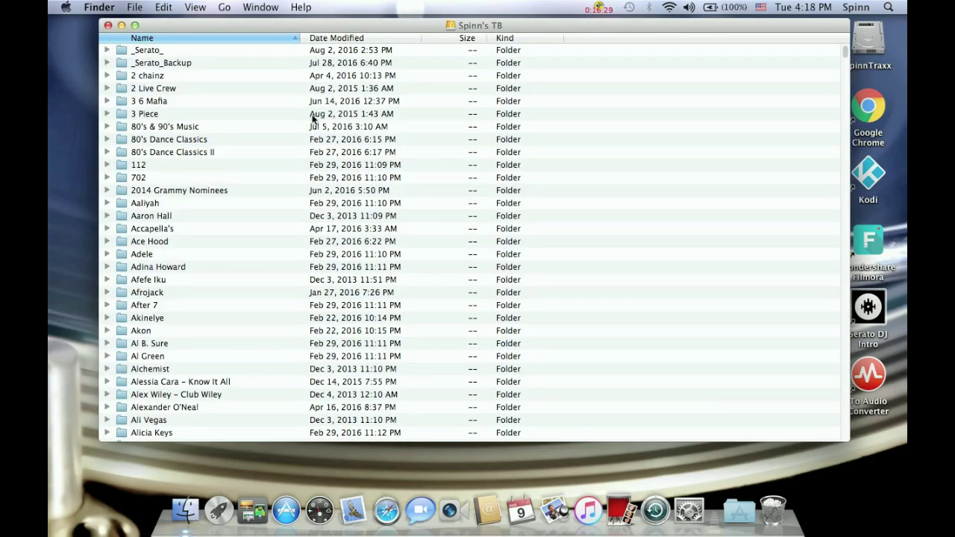
Step: Close the Spinn's TB window and deselect the drive icon on the desktop
click(108, 25)
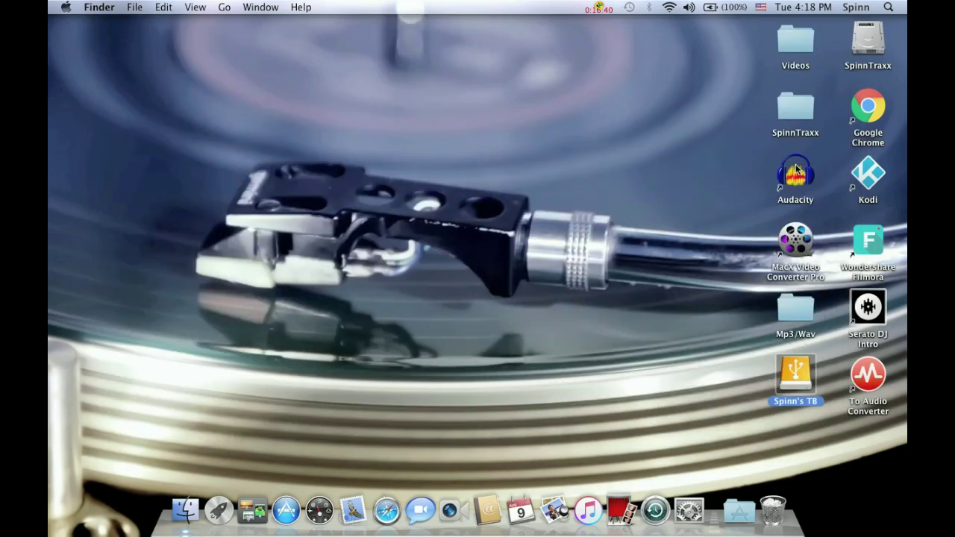
click(686, 159)
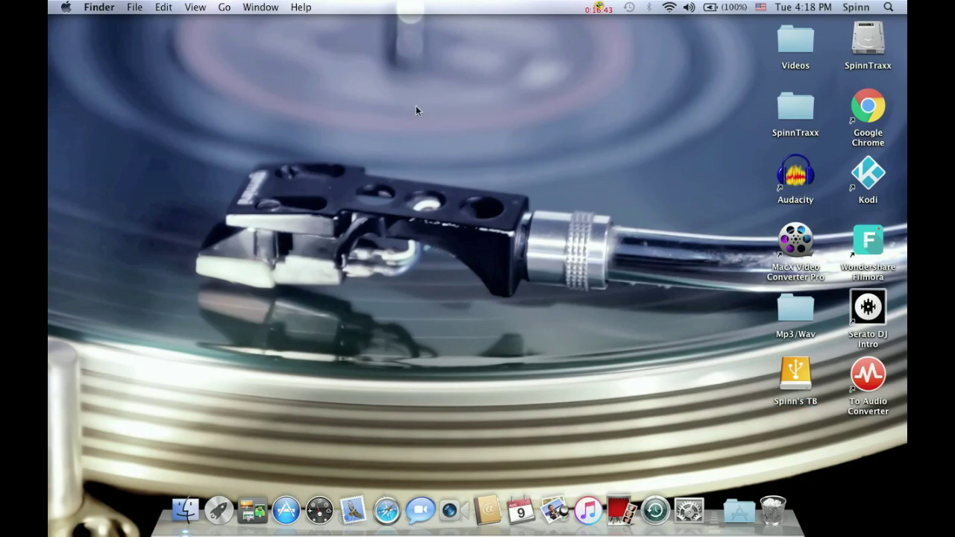